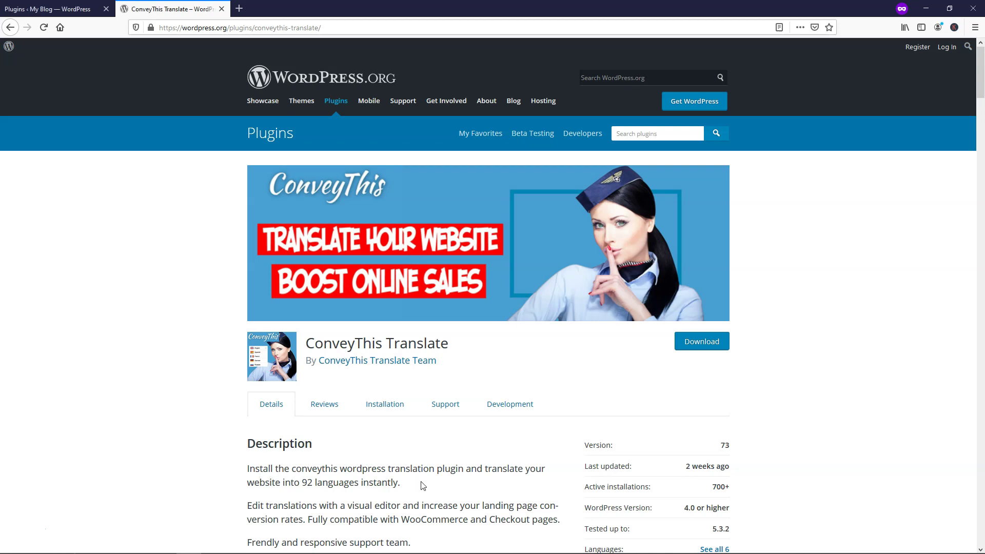
Step: Highlight the '92 languages instantly' claim, skim the ConveyThis plugin page, and return to Installed Plugins
drag(421, 485, 304, 482)
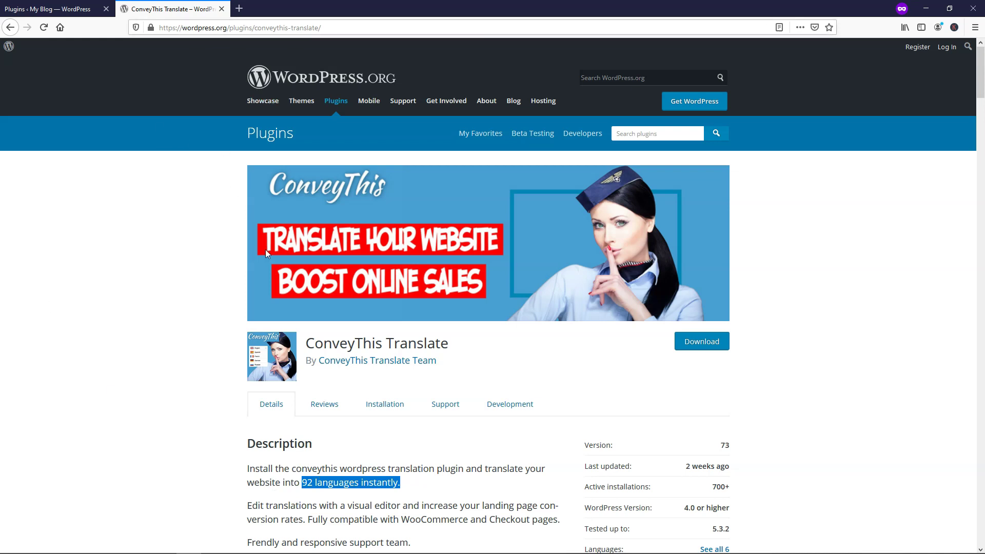
scroll(239, 314, down, 7)
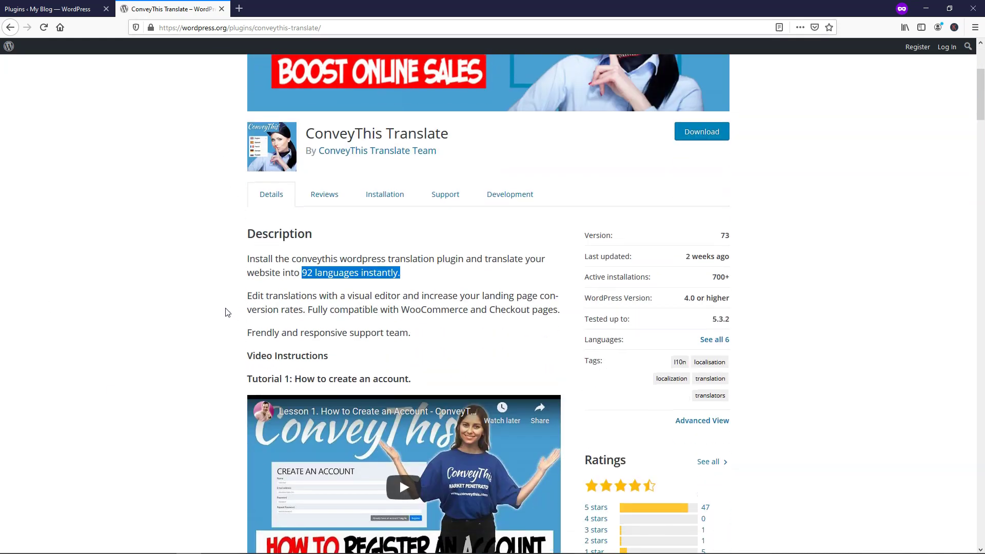
scroll(222, 308, down, 9)
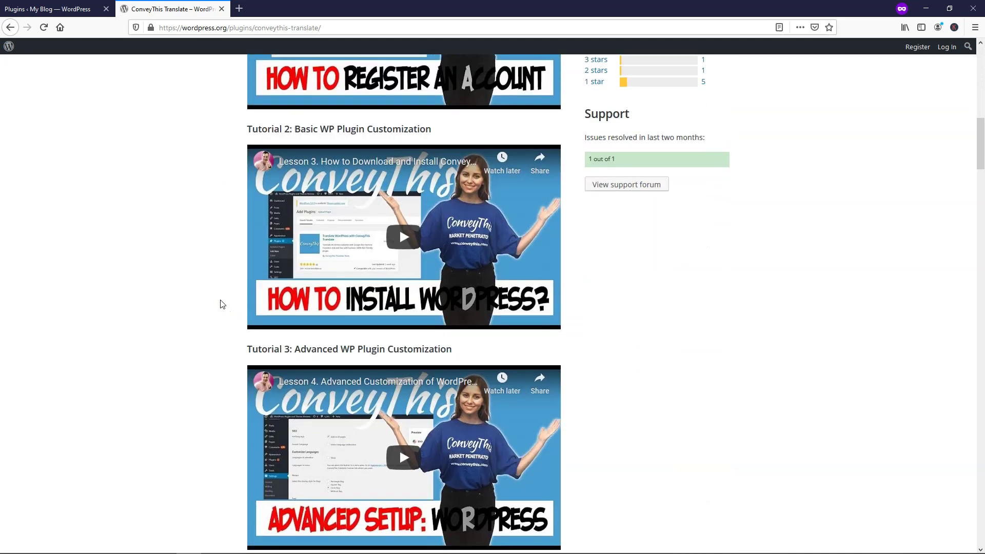
scroll(222, 304, up, 16)
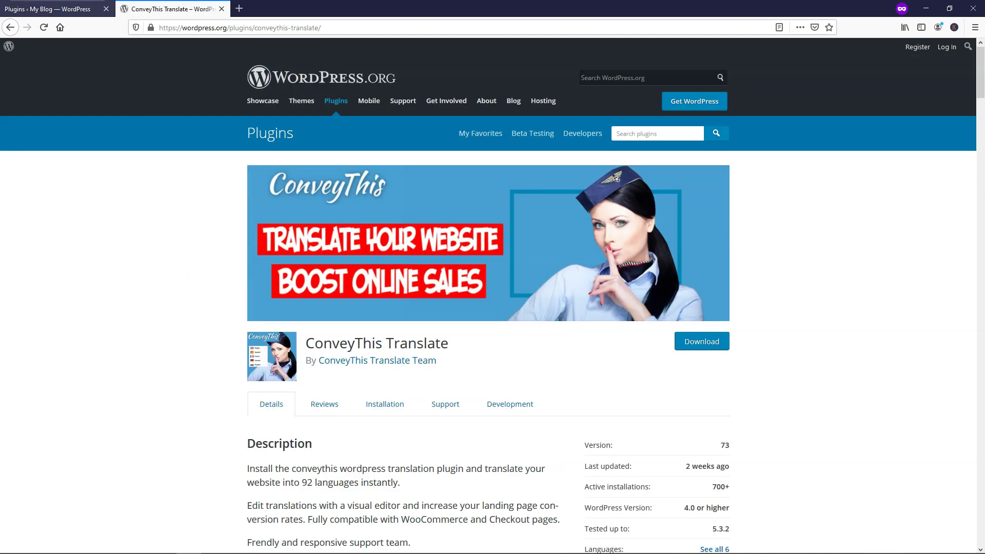
click(49, 8)
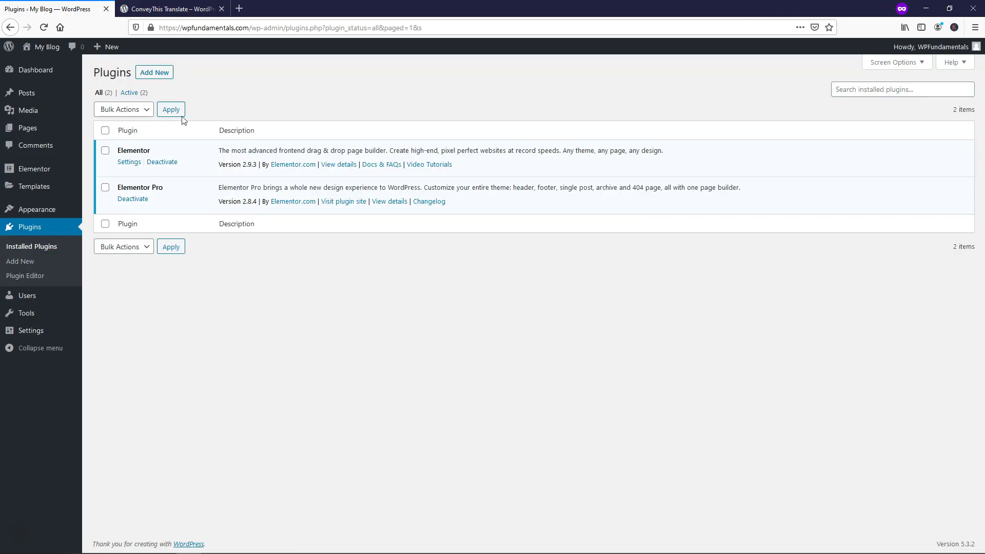
Step: Search the plugin directory for 'conveythis', then install and activate ConveyThis Translate
click(163, 75)
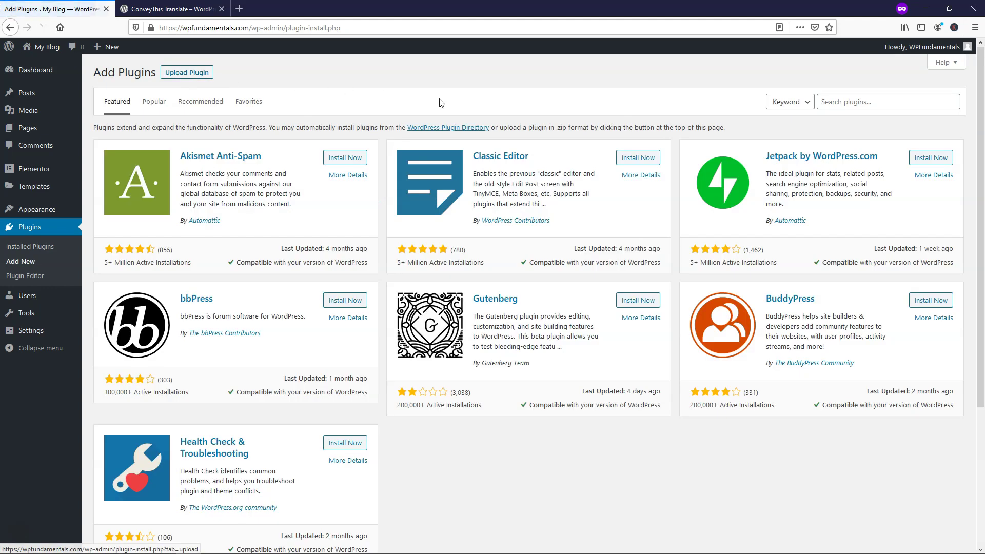
click(906, 107)
text(conveythis)
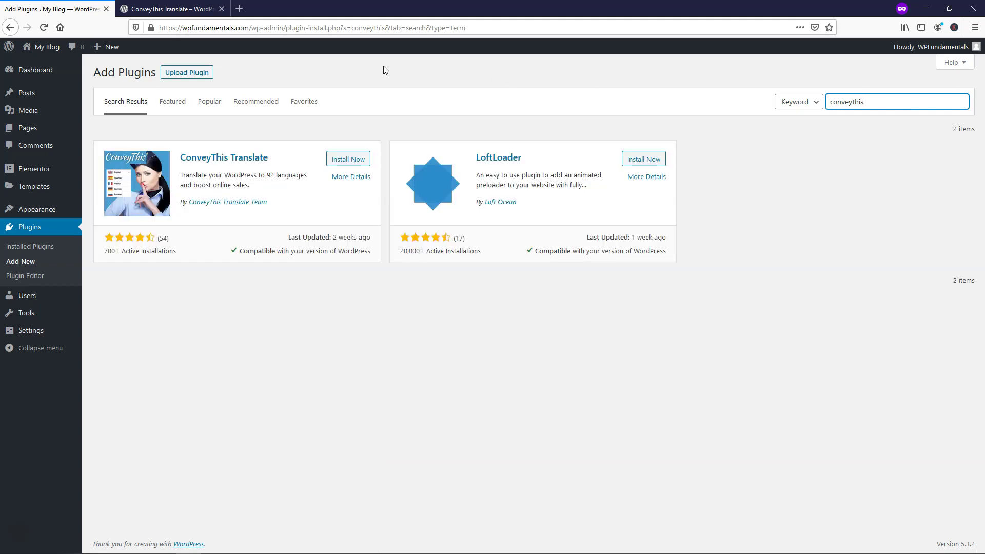
click(351, 164)
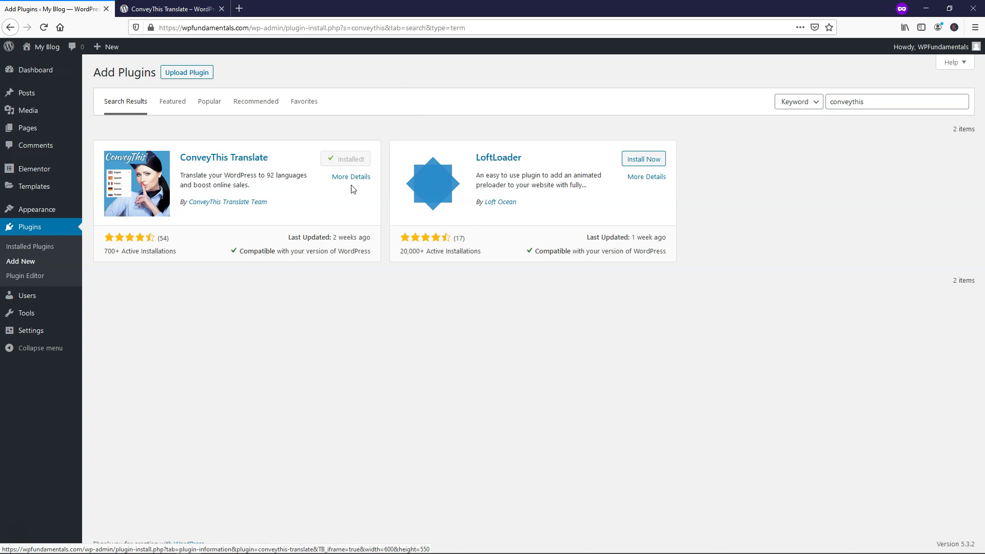
click(348, 162)
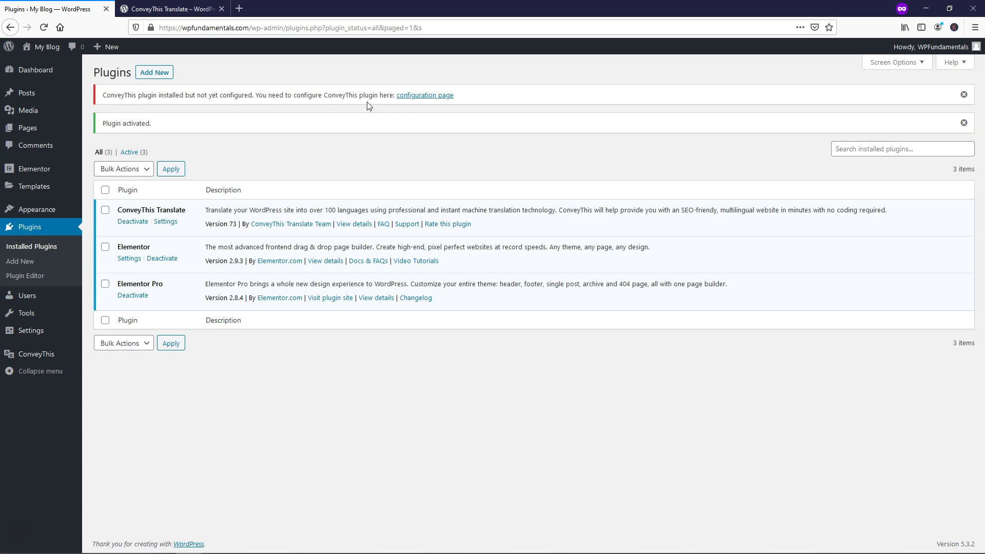
Step: Open the ConveyThis configuration page and follow the API Key link to ConveyThis sign-up
click(403, 98)
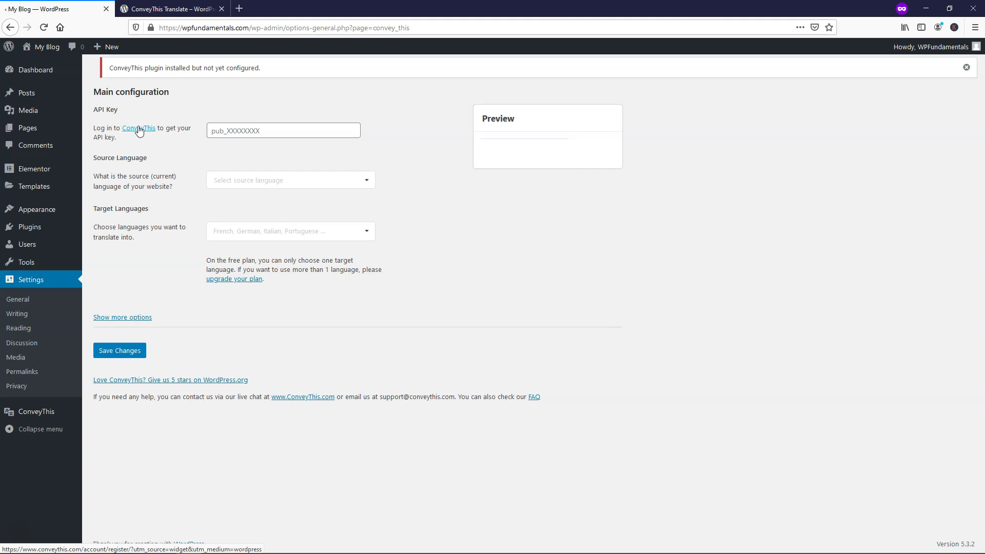
click(139, 128)
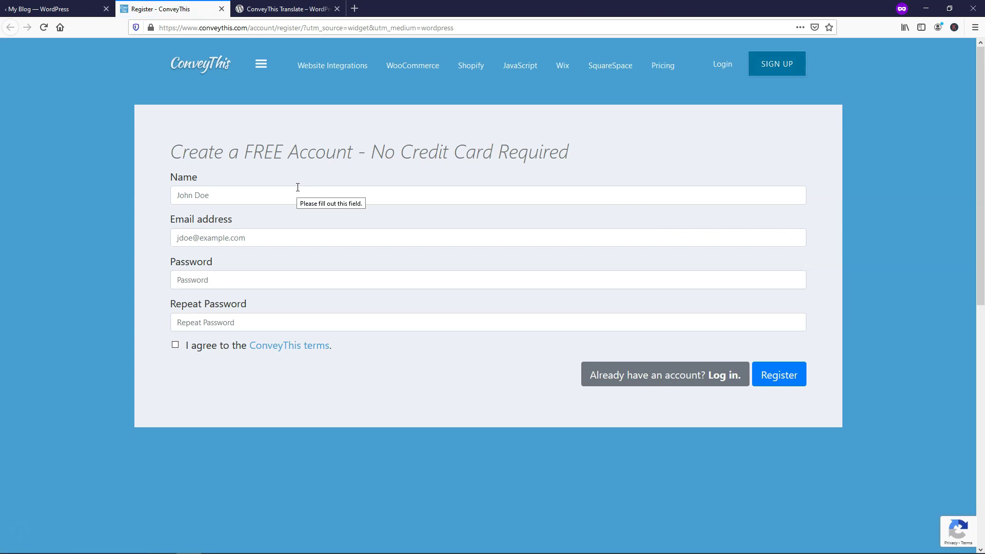
Step: Close the WordPress.org tab and enter the account holder's name and e-mail address
click(337, 8)
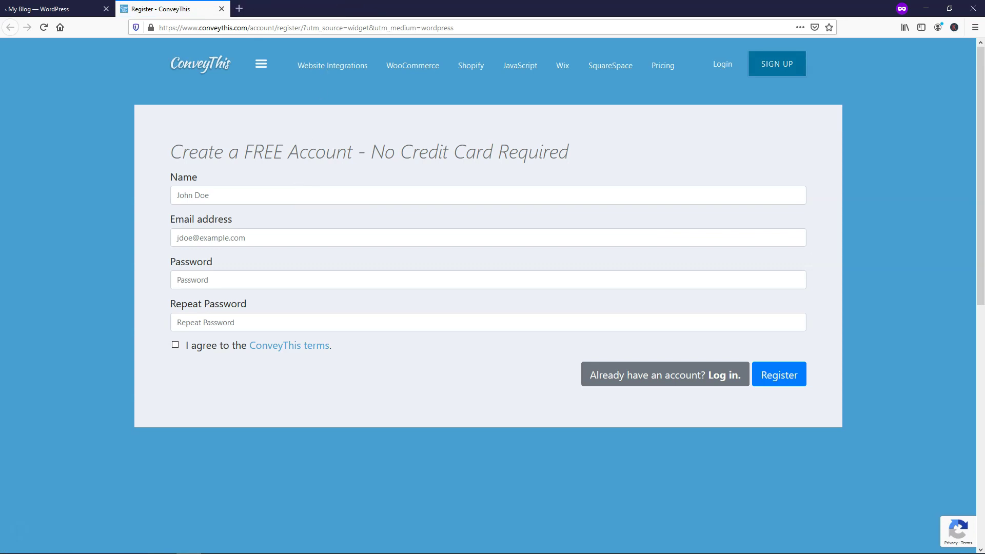
click(229, 196)
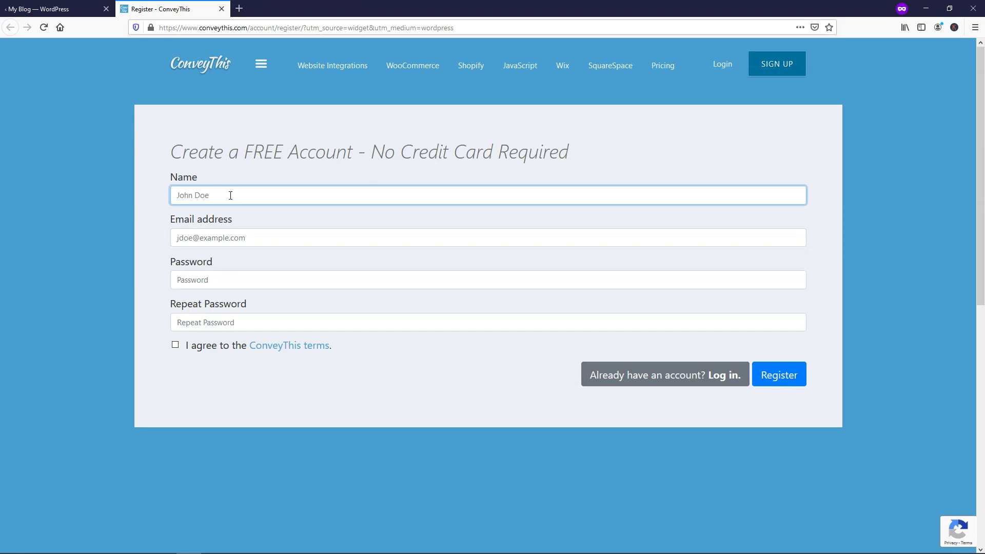
text(Tom)
click(239, 239)
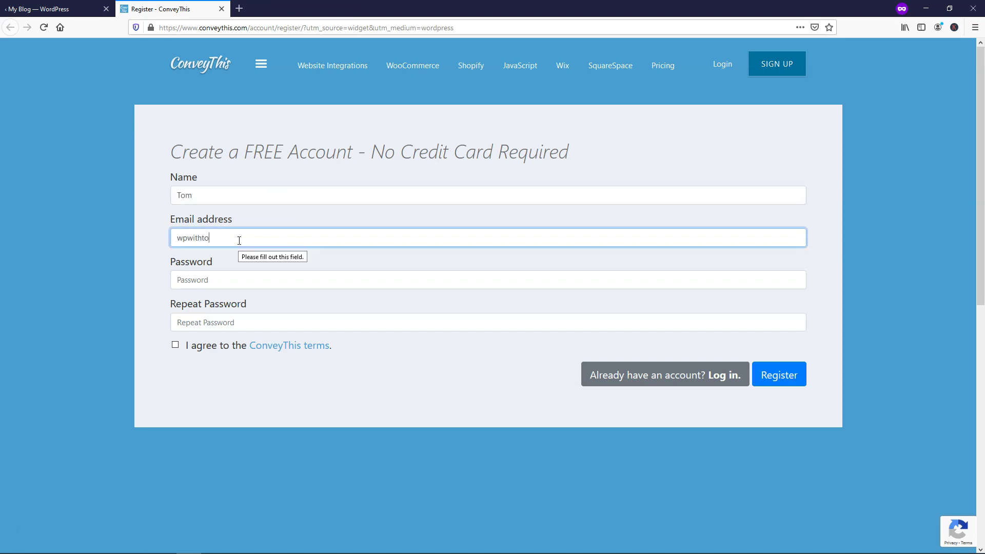
Step: Enter and confirm the account password, accept the terms, and register the ConveyThis account
click(198, 281)
text(•••••••••)
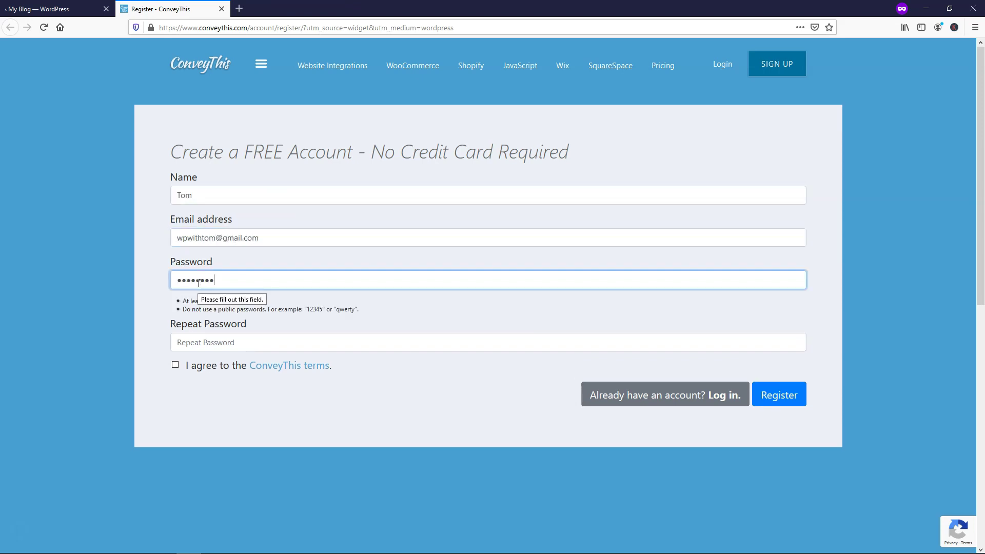
click(249, 342)
text(•••••••••)
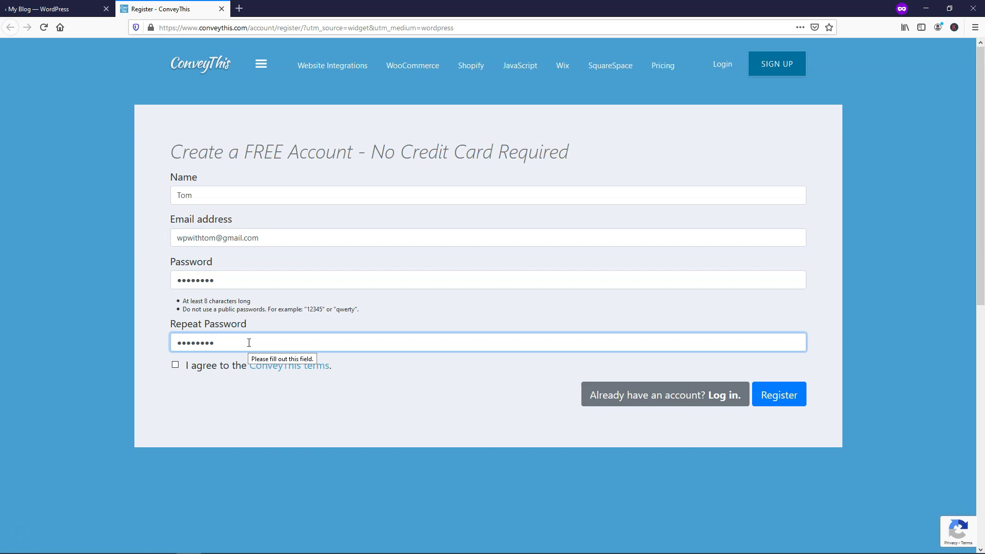
click(175, 366)
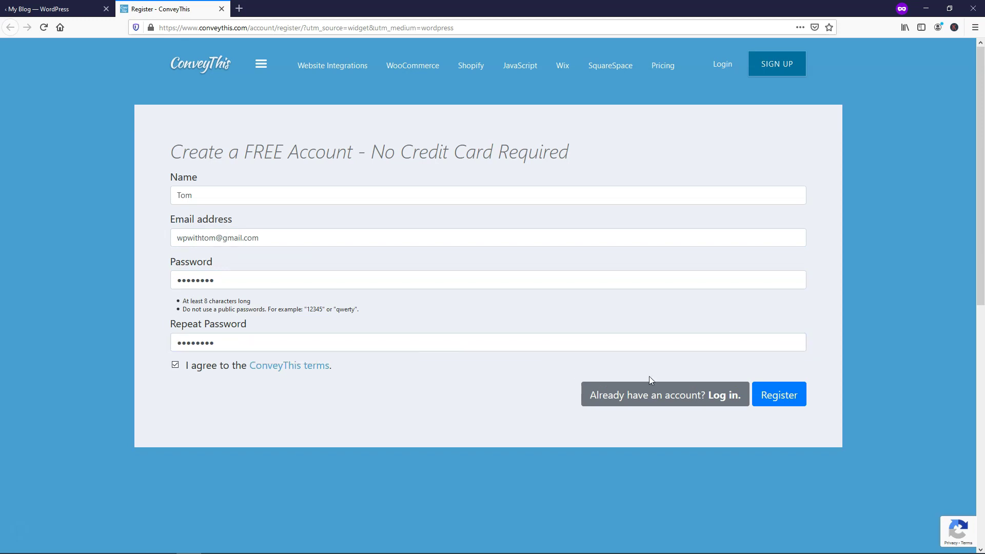
click(782, 398)
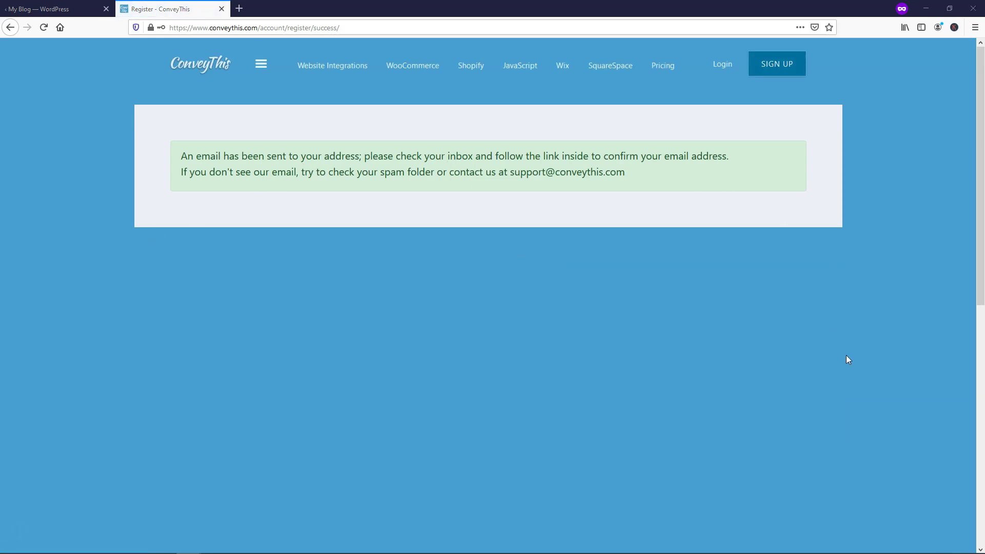
drag(873, 156, 254, 9)
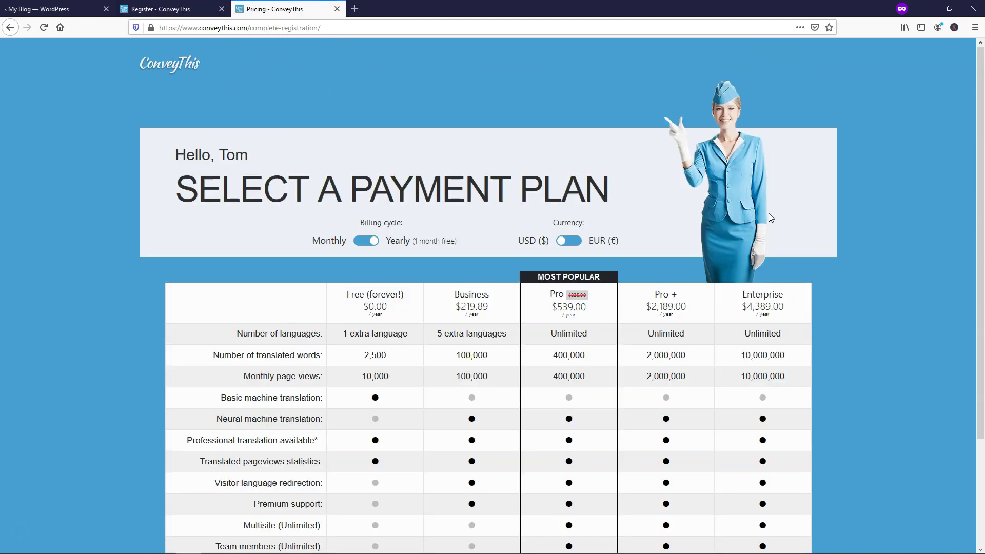
Step: Scroll down to the Free (forever!) plan and select it
scroll(856, 271, down, 1)
scroll(855, 270, down, 2)
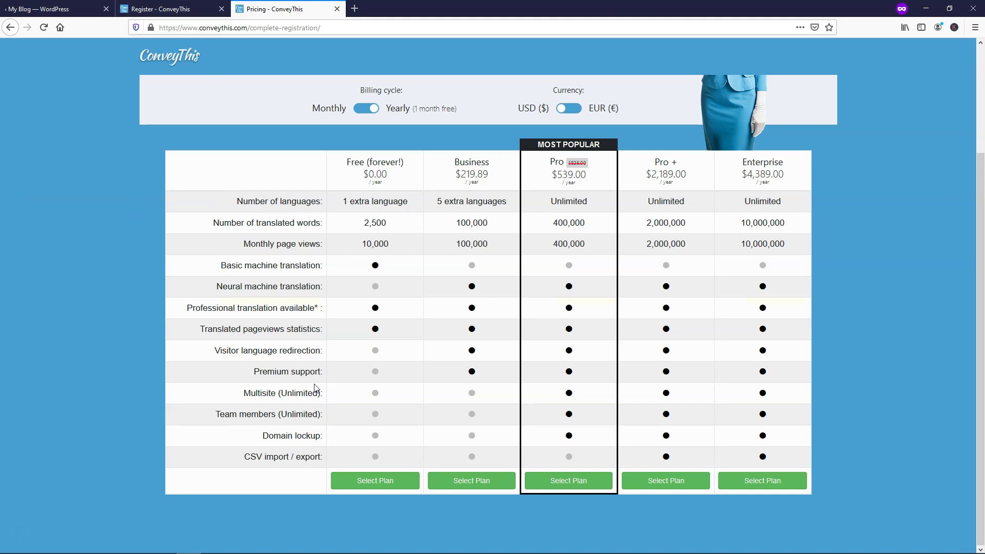
click(358, 487)
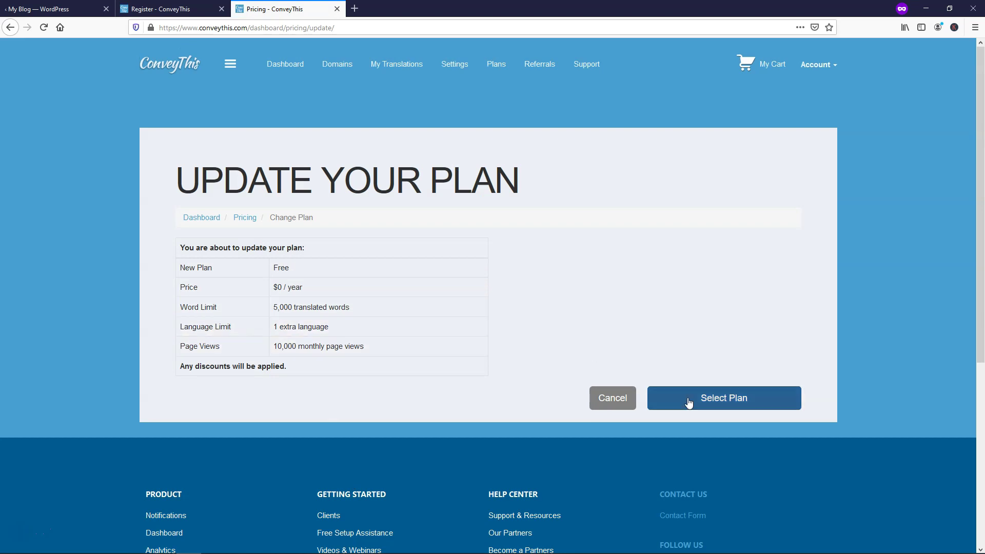
Step: Confirm the switch to the Free plan and go to the ConveyThis Dashboard
click(761, 398)
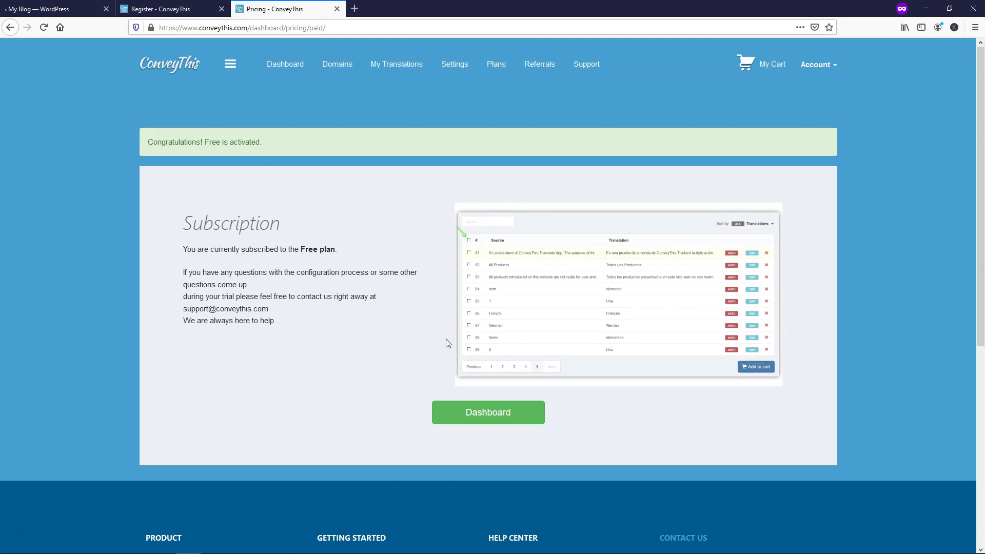
click(488, 413)
scroll(454, 326, down, 3)
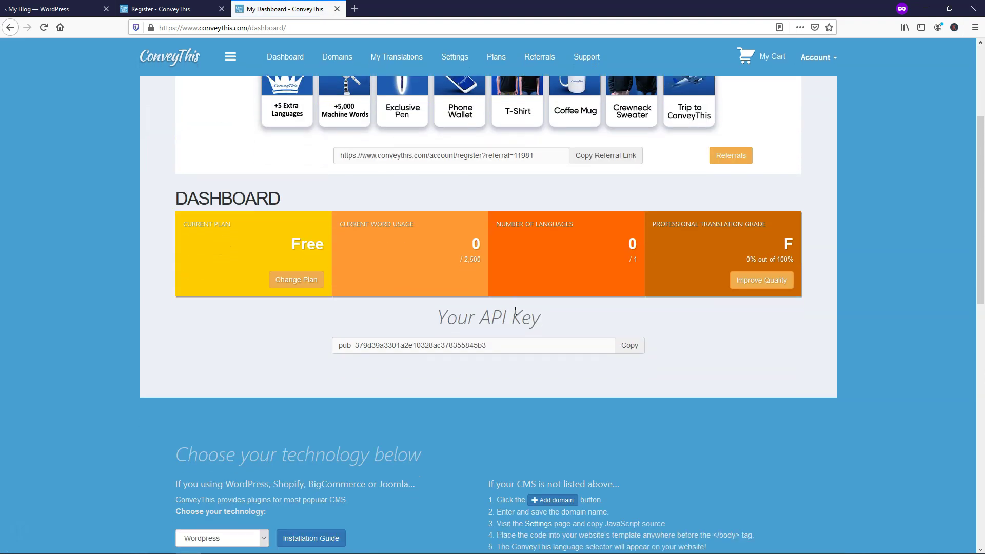
Step: Dismiss the guided tour and copy the account's API key to the clipboard
click(516, 349)
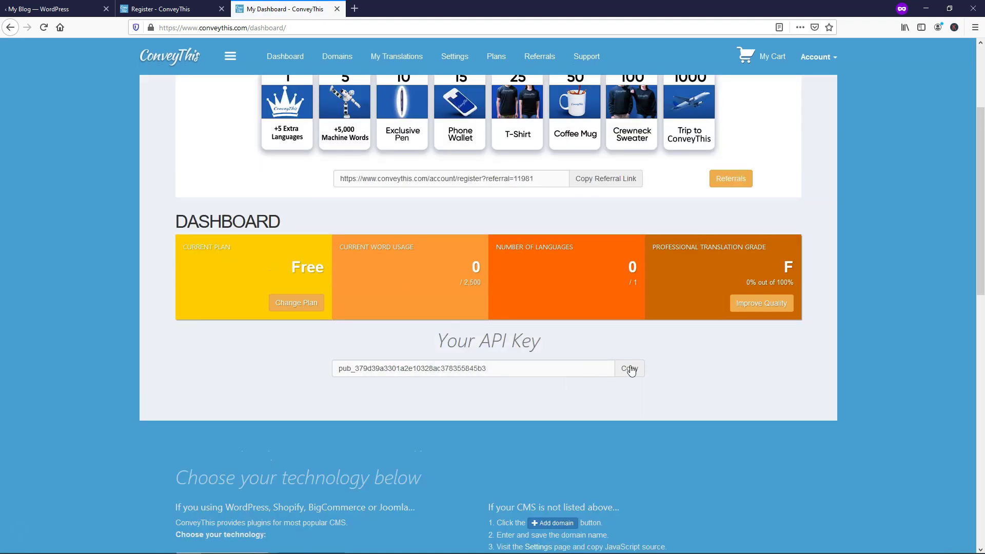
click(630, 369)
click(519, 246)
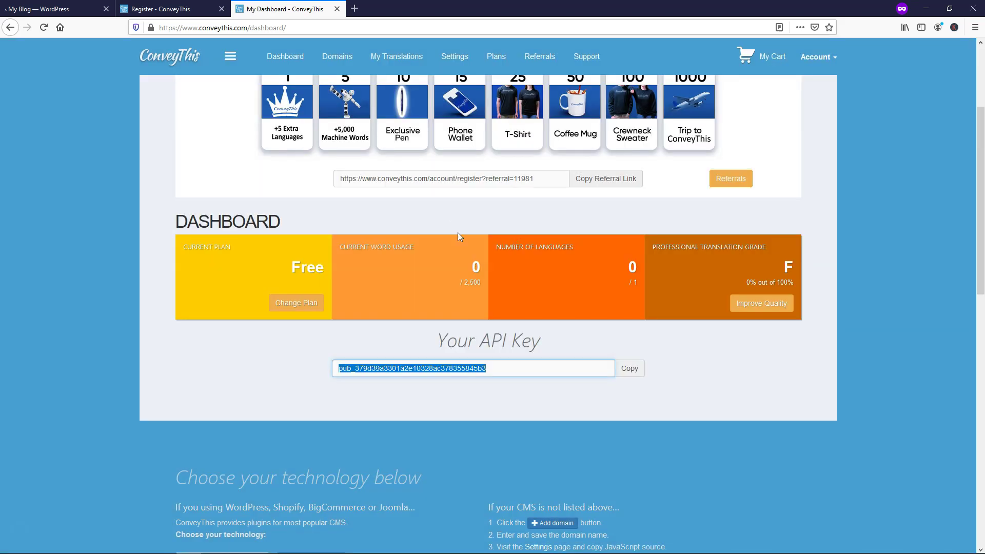
Step: Paste the copied API key into the WordPress ConveyThis configuration
click(47, 9)
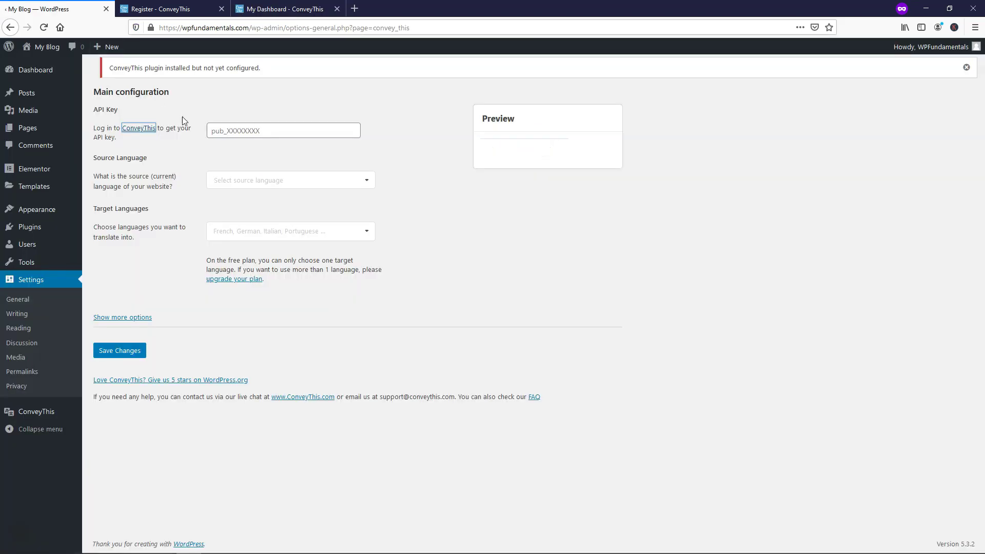
click(247, 135)
key(ctrl+v)
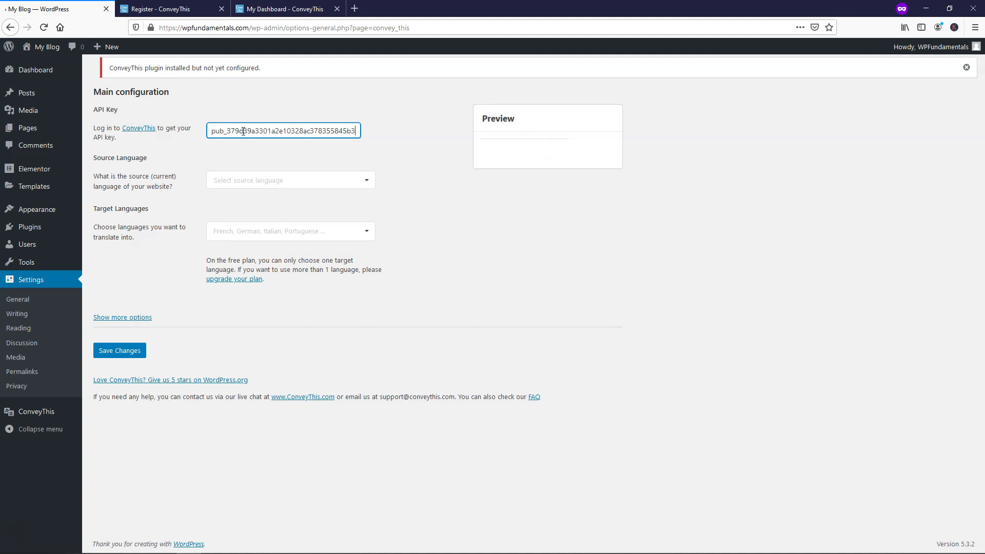
Step: Set English as the source and Portuguese as the target language, then save
click(364, 184)
click(365, 183)
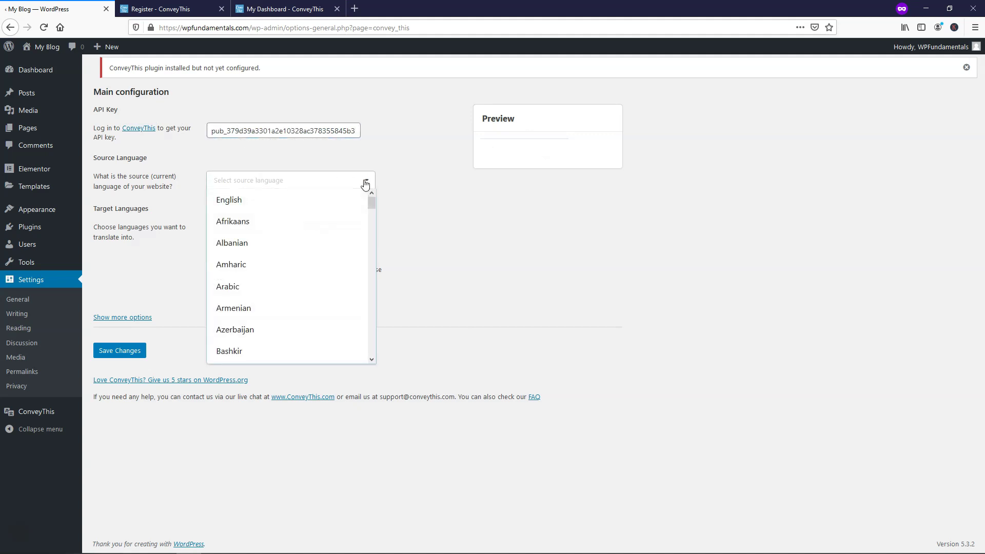
click(297, 201)
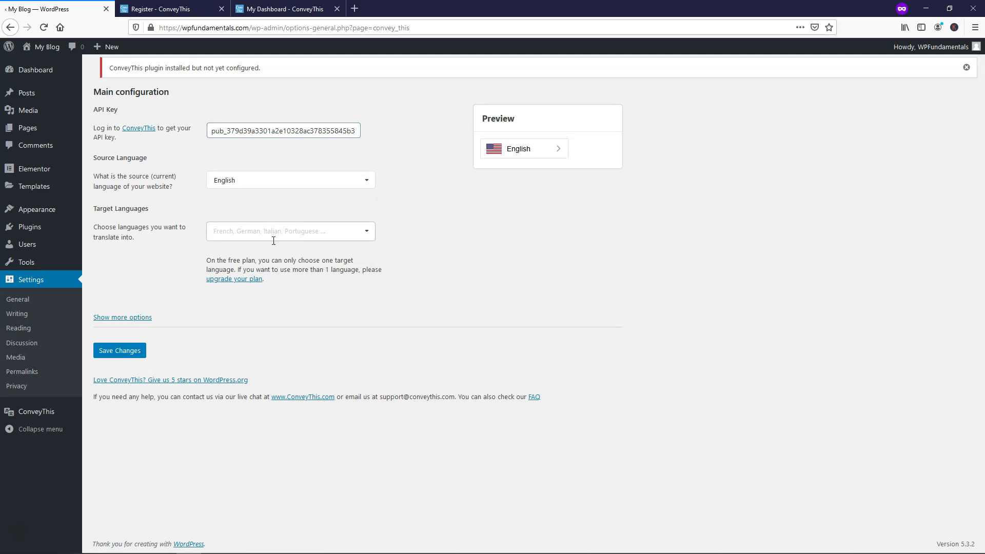
click(291, 231)
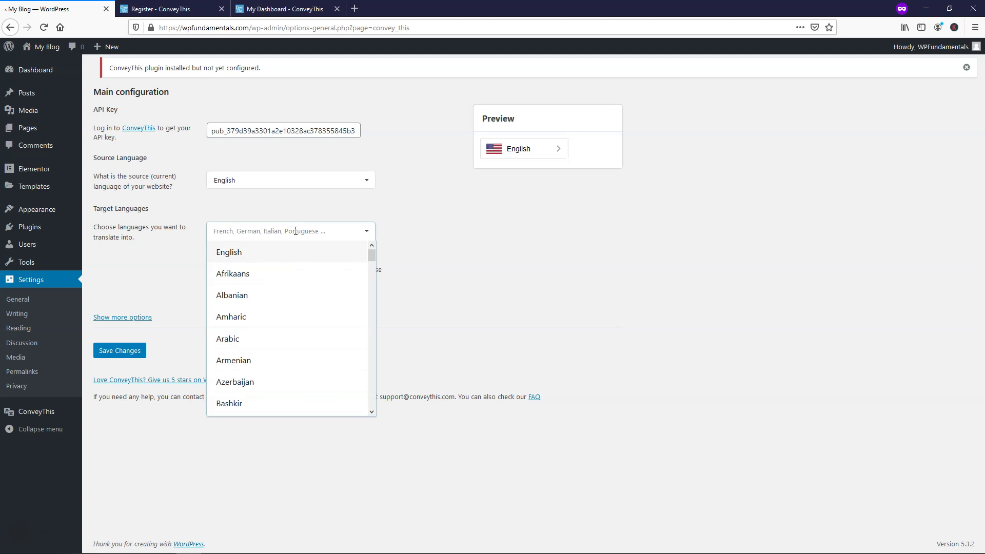
text(port)
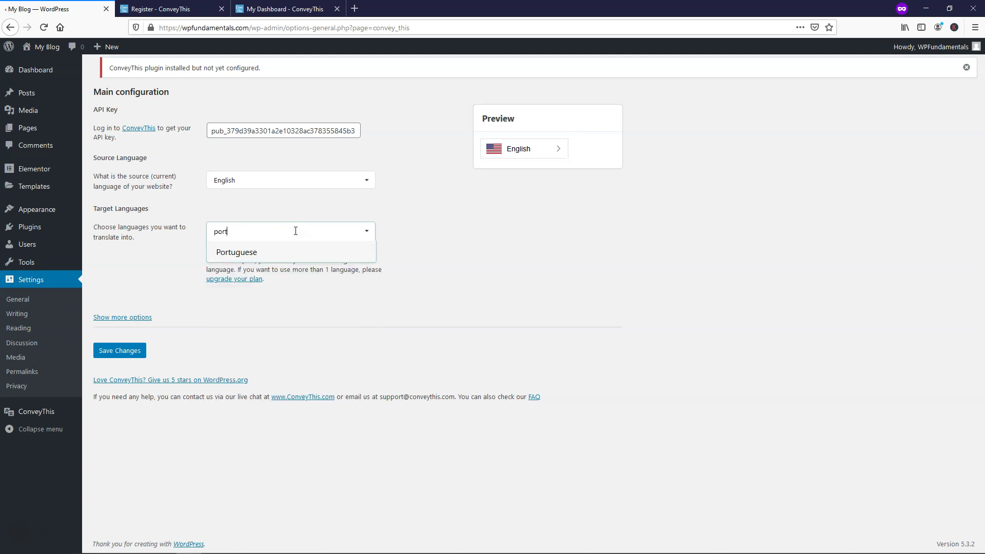
click(246, 253)
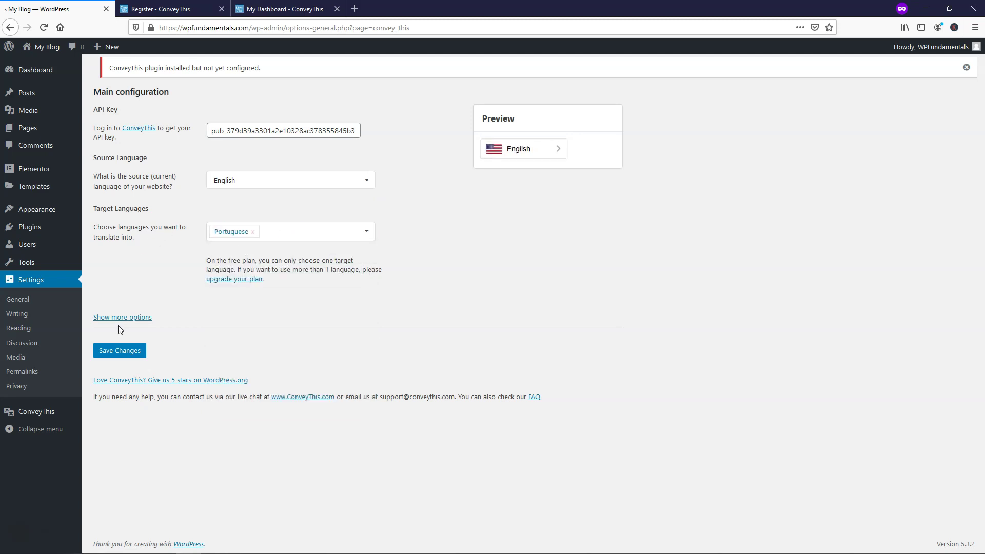
click(120, 351)
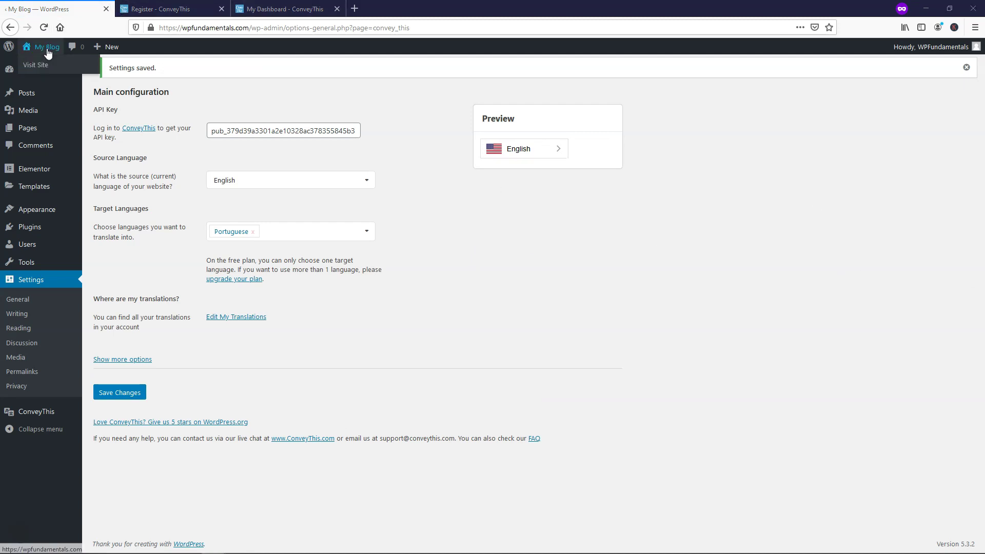
Step: Open the live site in a new tab and switch it to Portuguese
right_click(37, 66)
click(47, 72)
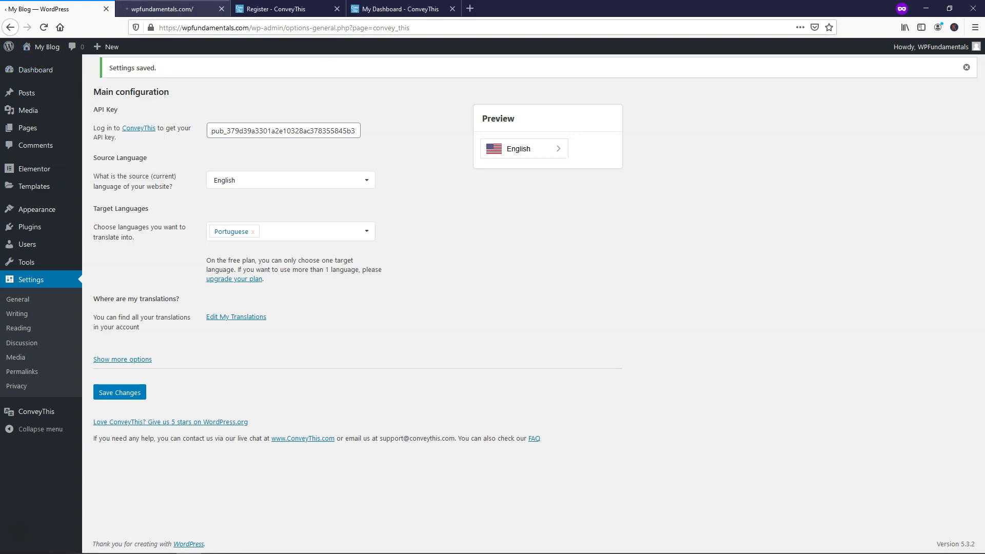
click(172, 9)
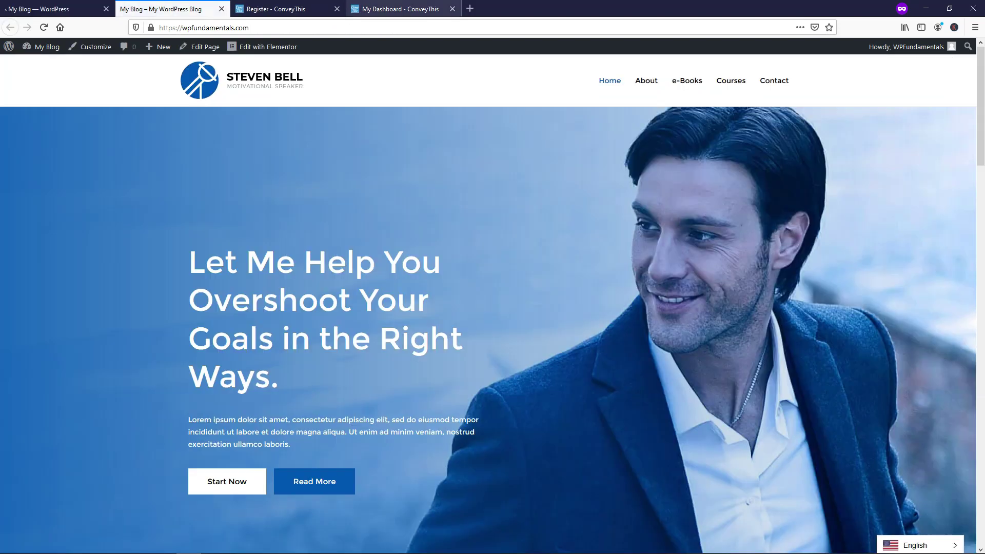
click(957, 546)
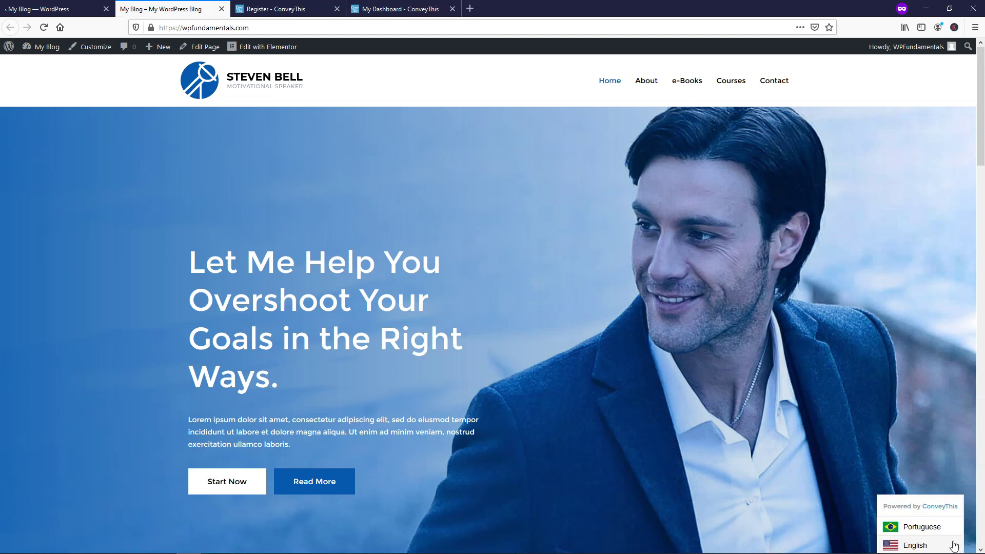
click(931, 526)
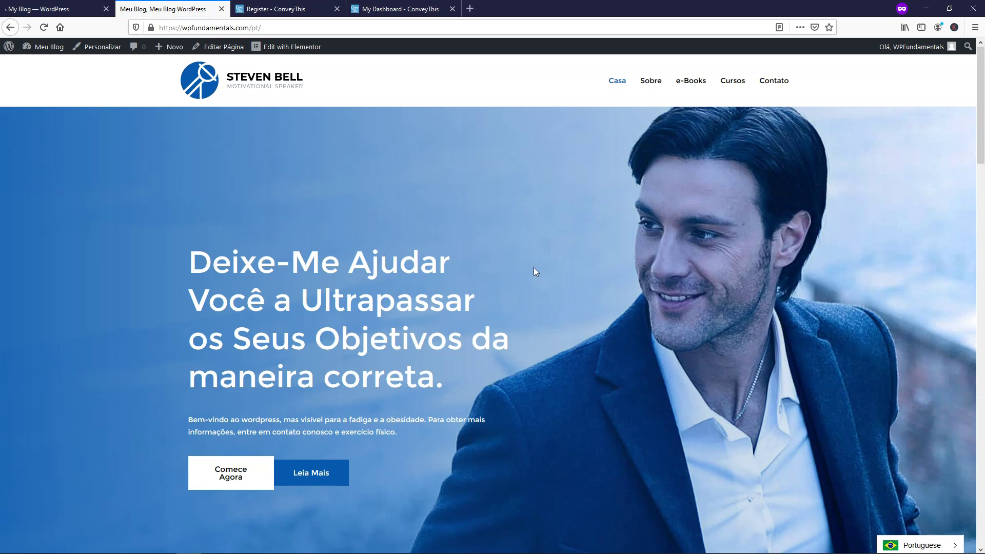
Step: Browse the translated page, toggle the switcher to English and back to Portuguese, then return to settings
scroll(533, 240, down, 10)
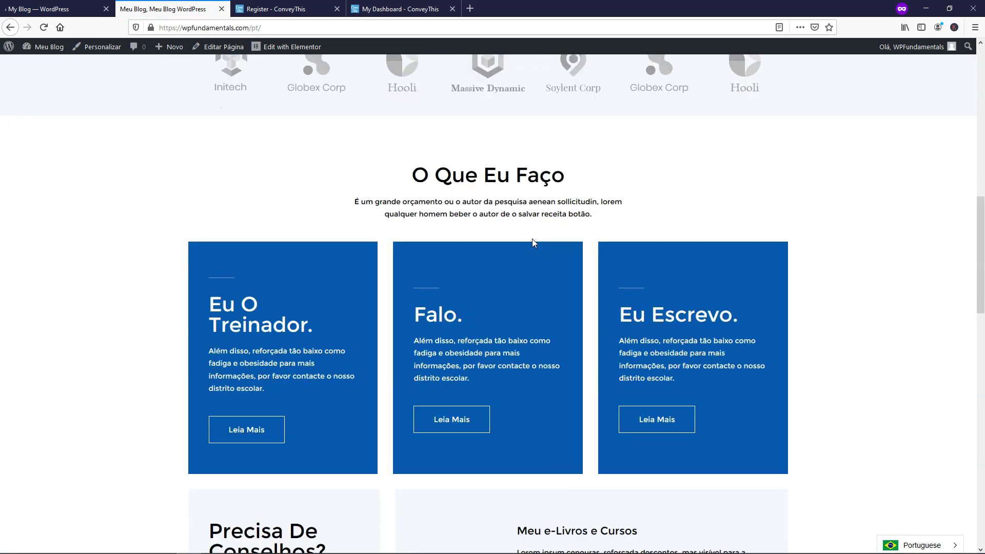
scroll(534, 239, up, 5)
scroll(538, 239, up, 5)
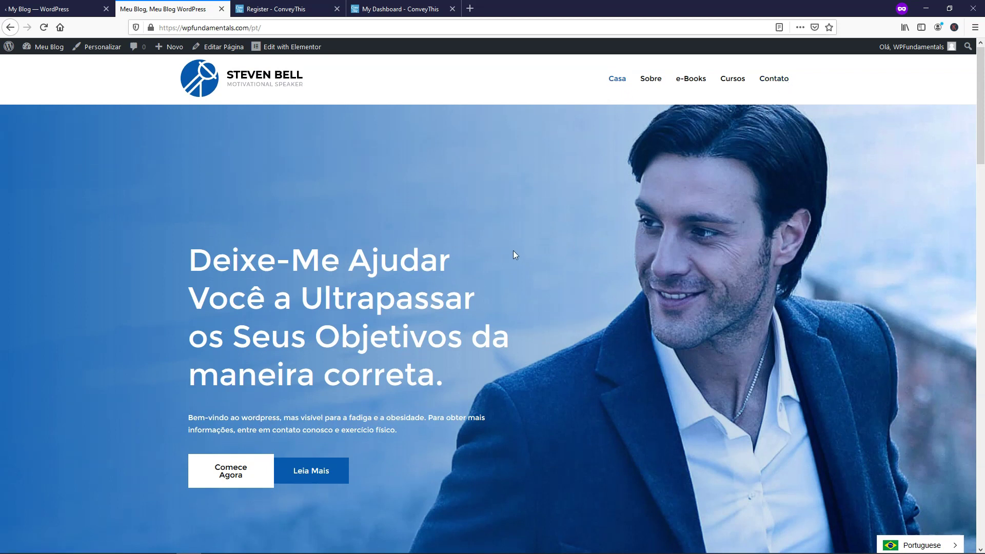
scroll(512, 250, down, 3)
scroll(512, 249, down, 13)
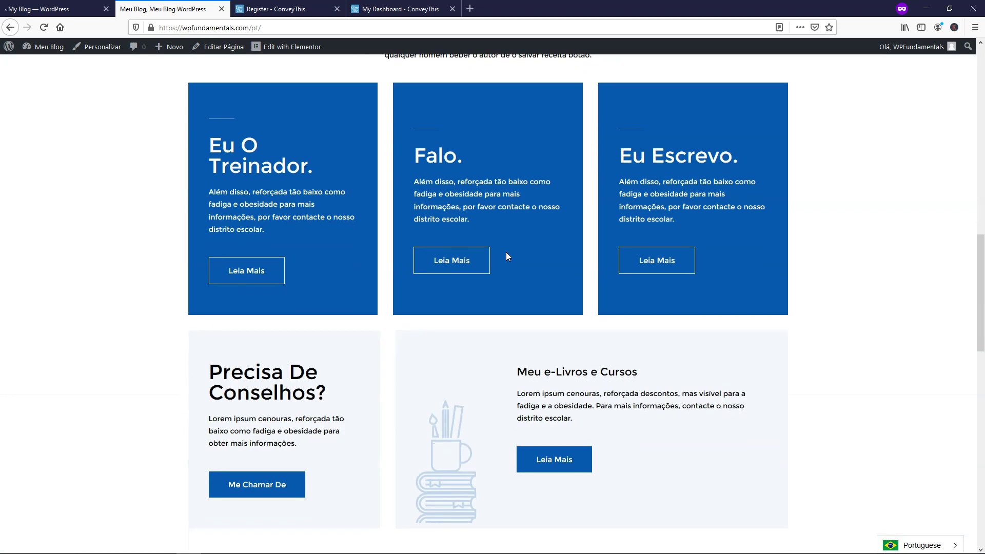
scroll(508, 256, down, 10)
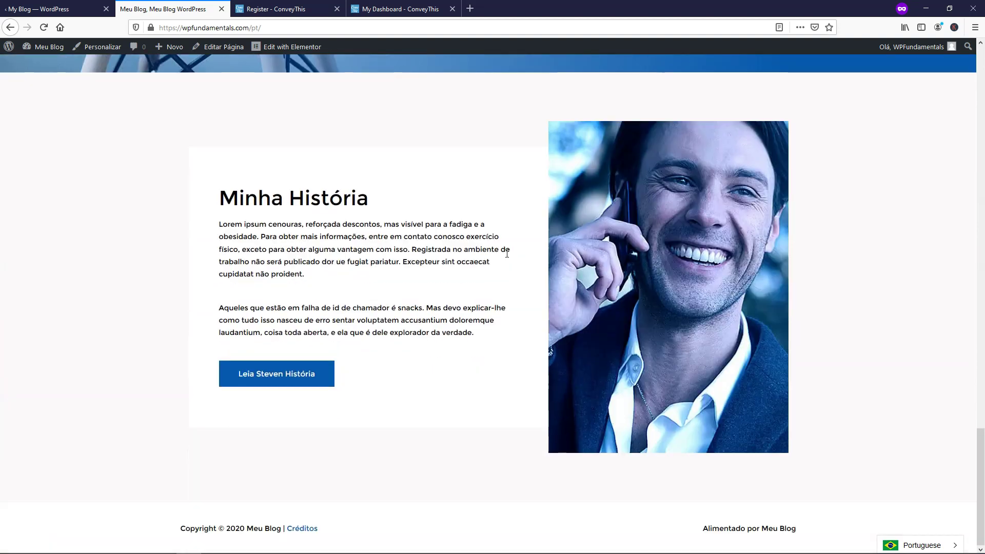
scroll(507, 254, up, 5)
scroll(507, 254, up, 20)
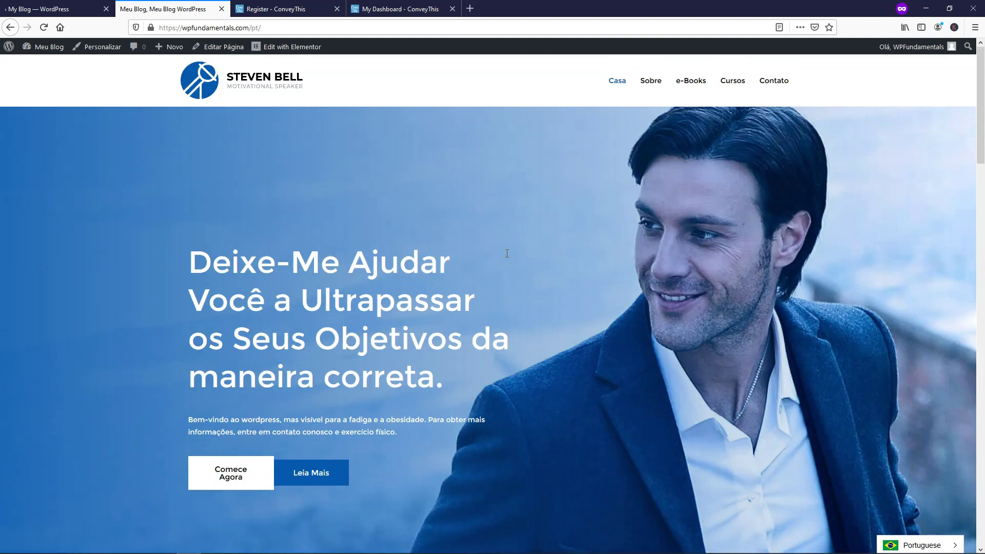
click(914, 545)
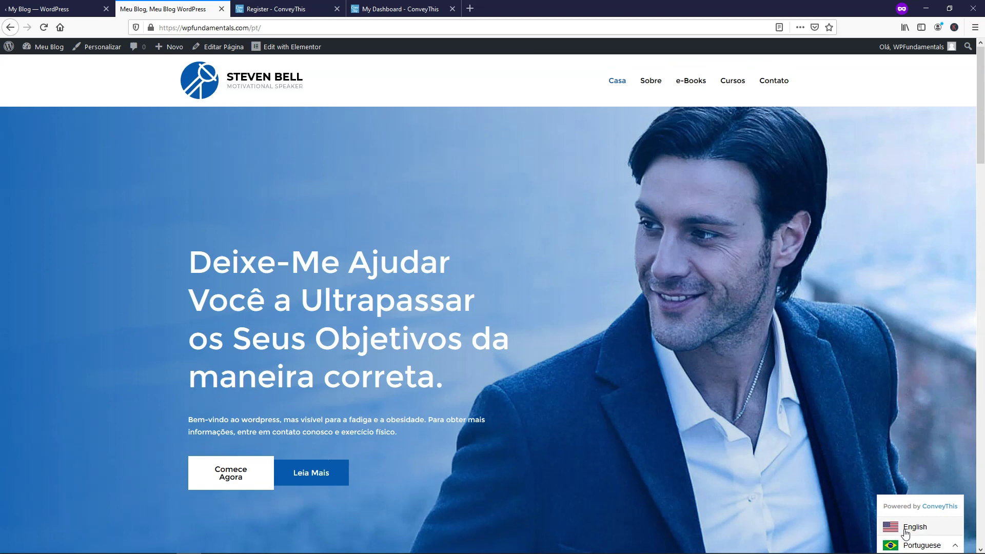
click(893, 524)
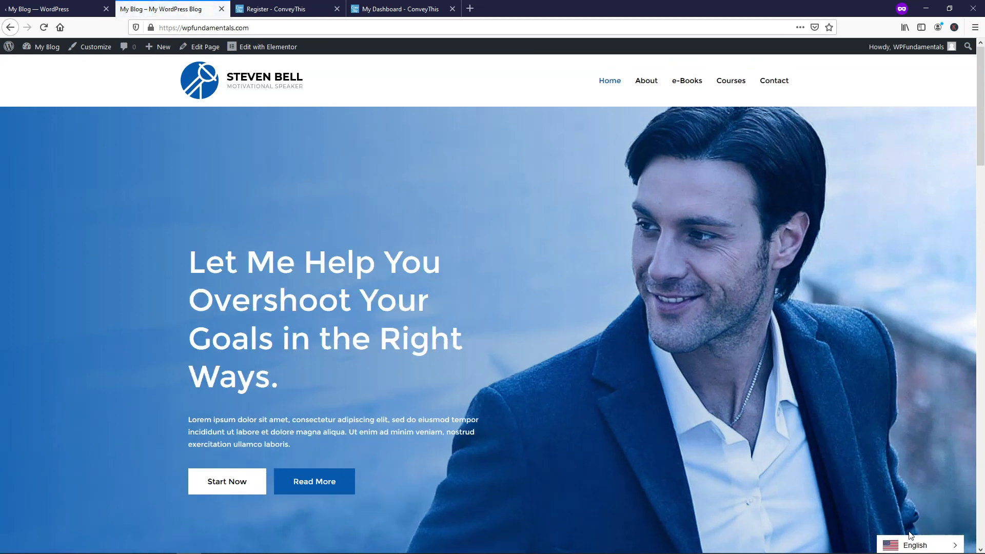
click(912, 544)
click(893, 527)
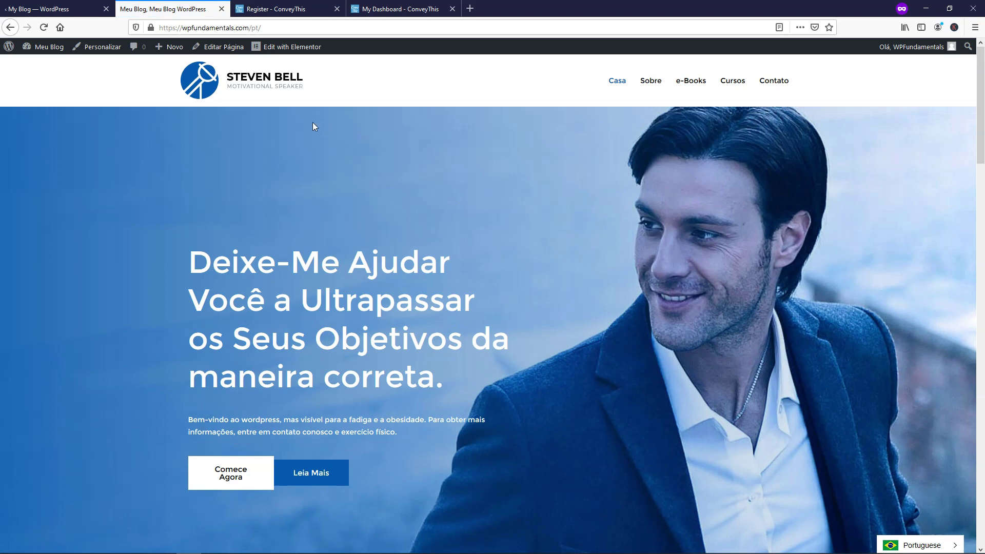
click(45, 8)
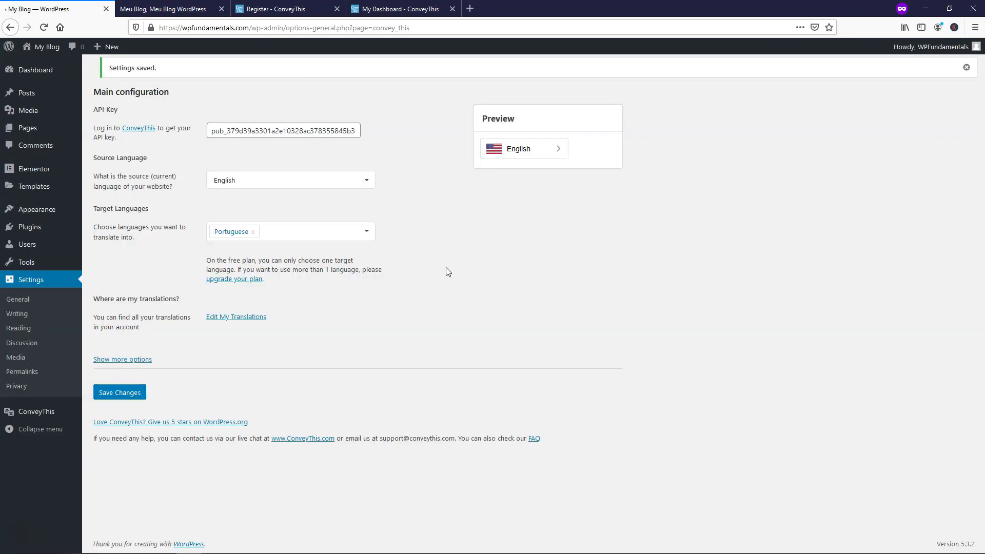
Step: Expand Show more options, review the switcher customization settings, and switch to the Portuguese site tab
click(116, 361)
scroll(440, 355, down, 4)
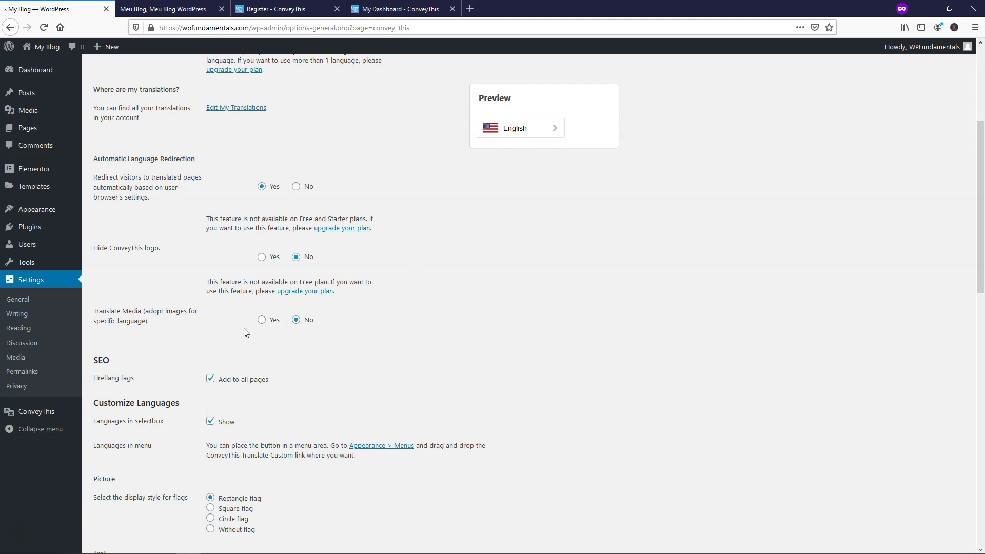
scroll(481, 301, down, 4)
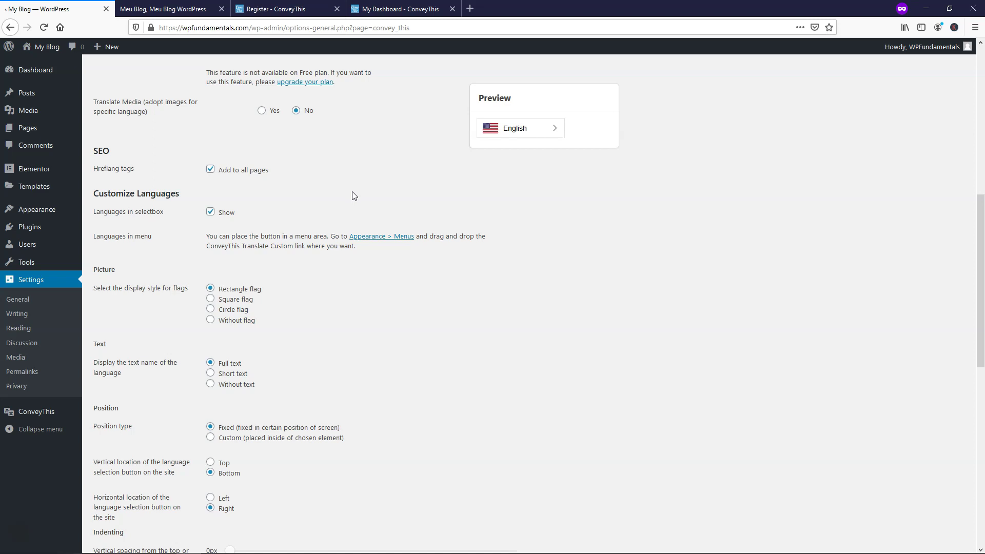
scroll(405, 322, down, 3)
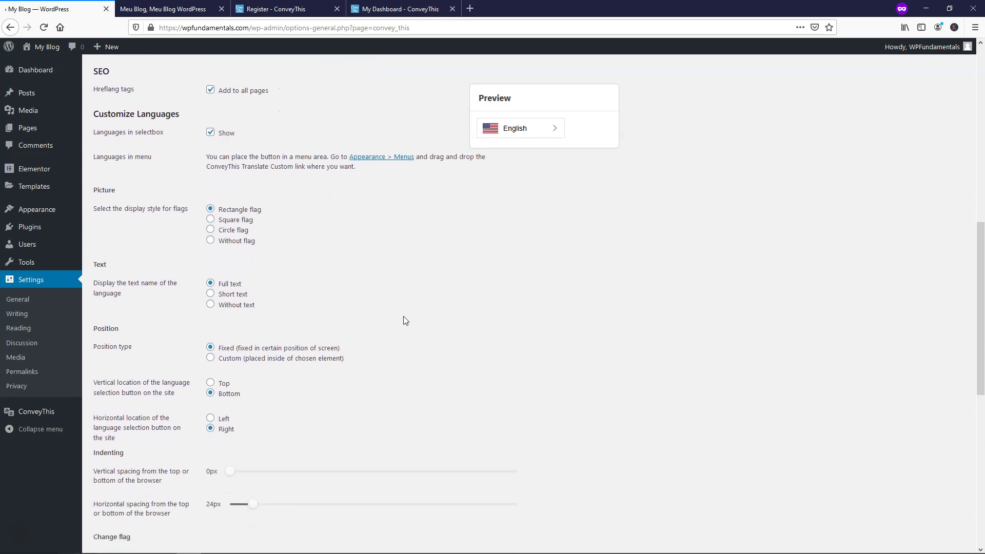
scroll(405, 321, down, 1)
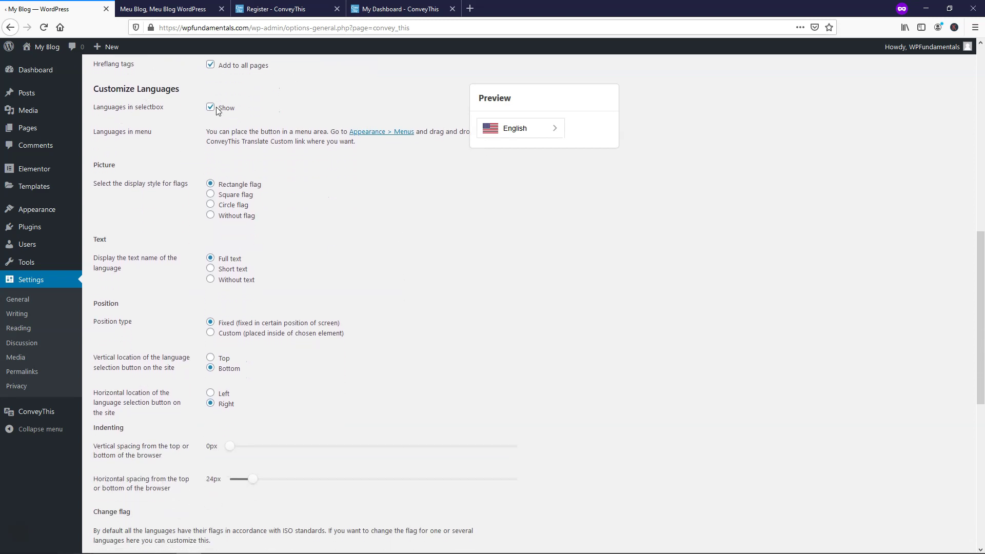
key(ctrl+Tab)
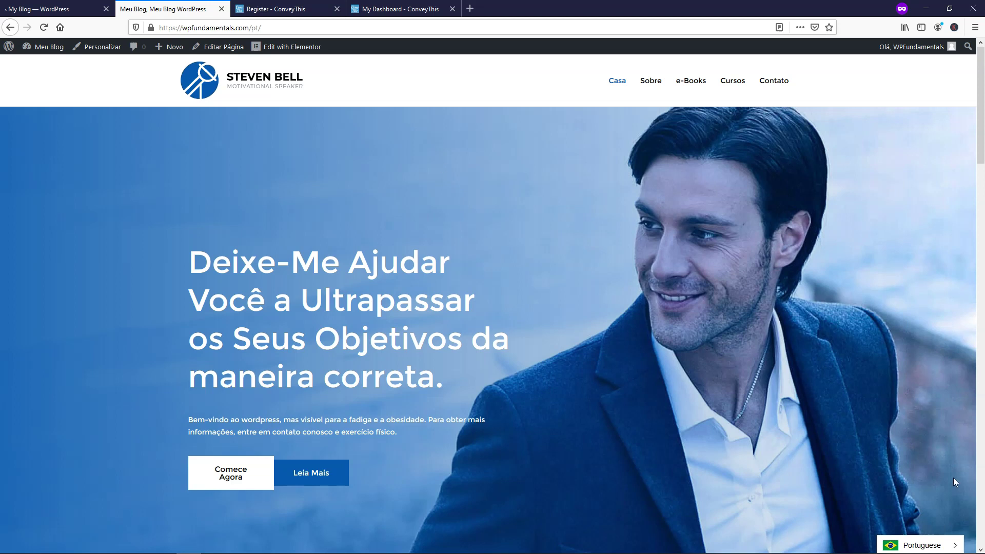
Step: Check the site's English/Portuguese switcher list, then go back to the ConveyThis settings tab
click(955, 545)
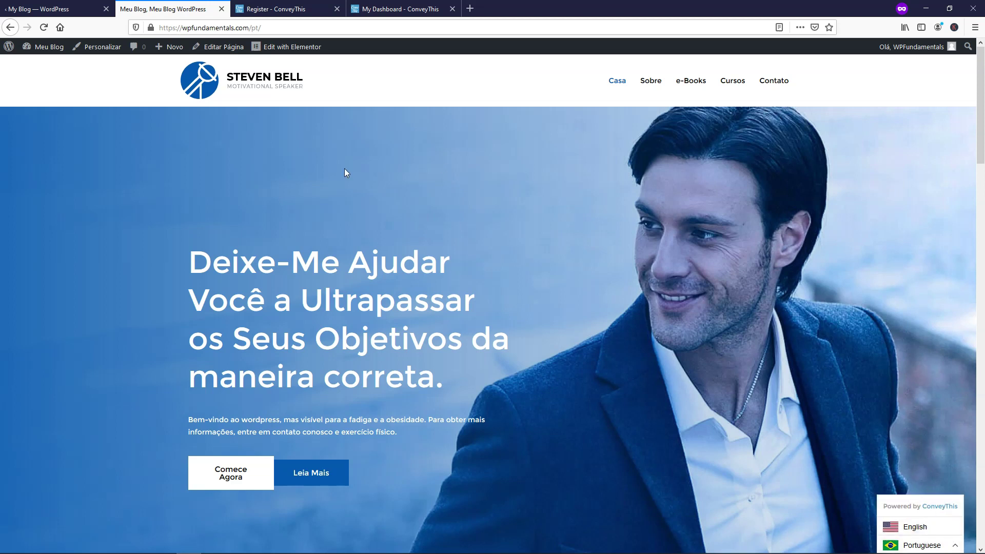
click(25, 7)
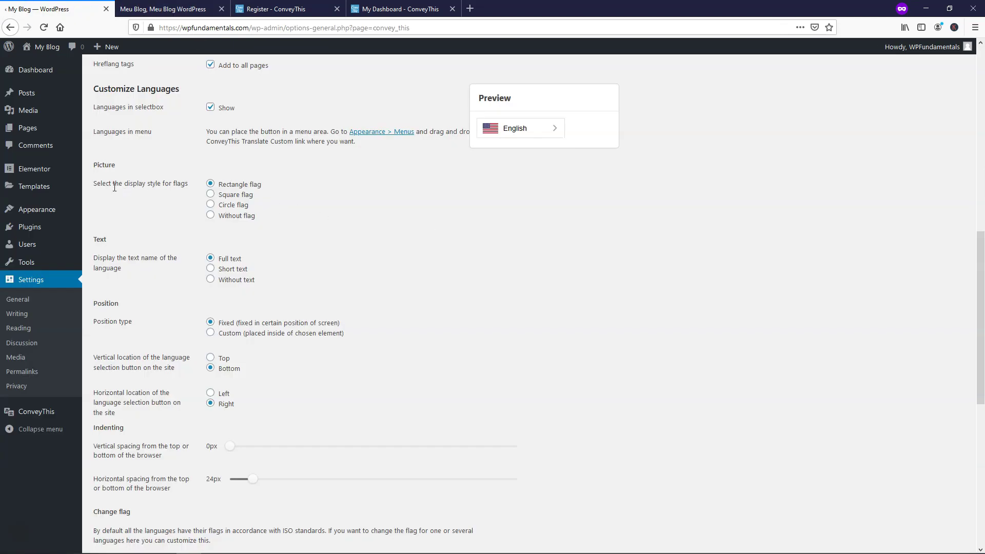
click(211, 205)
click(210, 194)
click(210, 185)
click(212, 216)
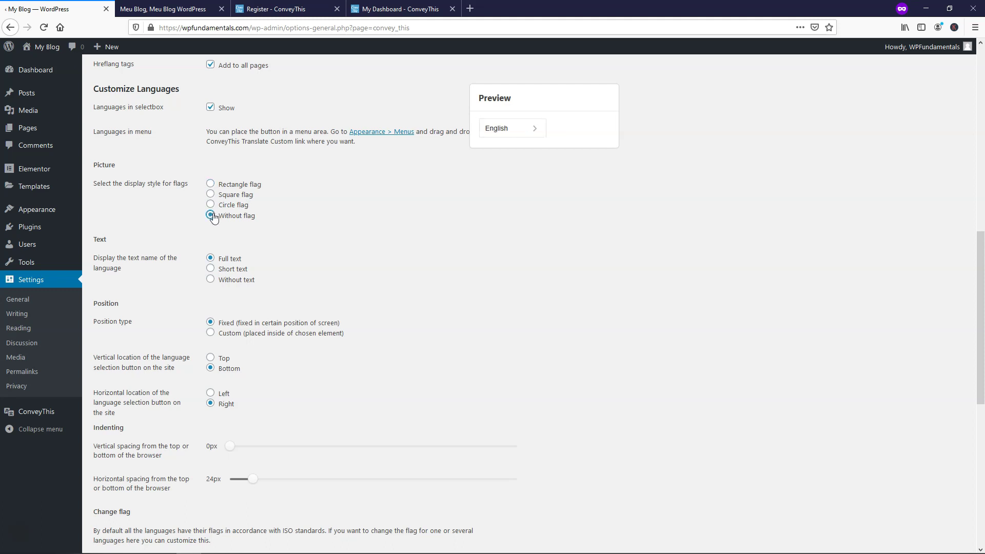
click(211, 184)
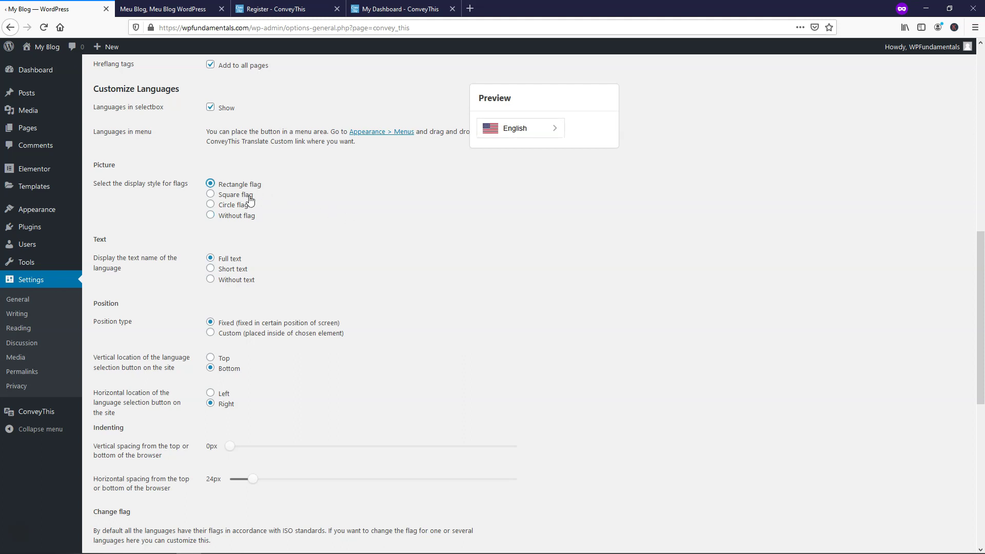
click(211, 215)
click(210, 184)
click(537, 132)
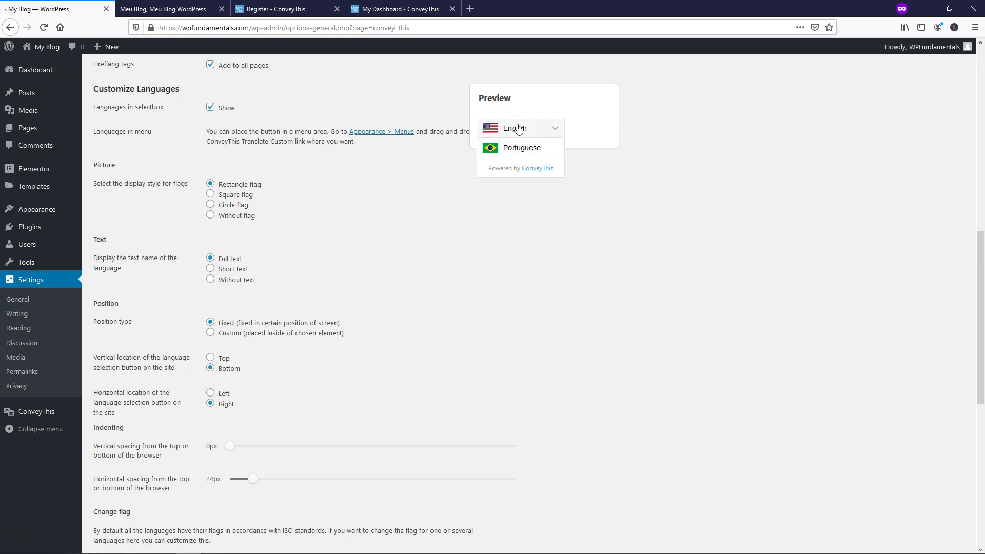
click(555, 129)
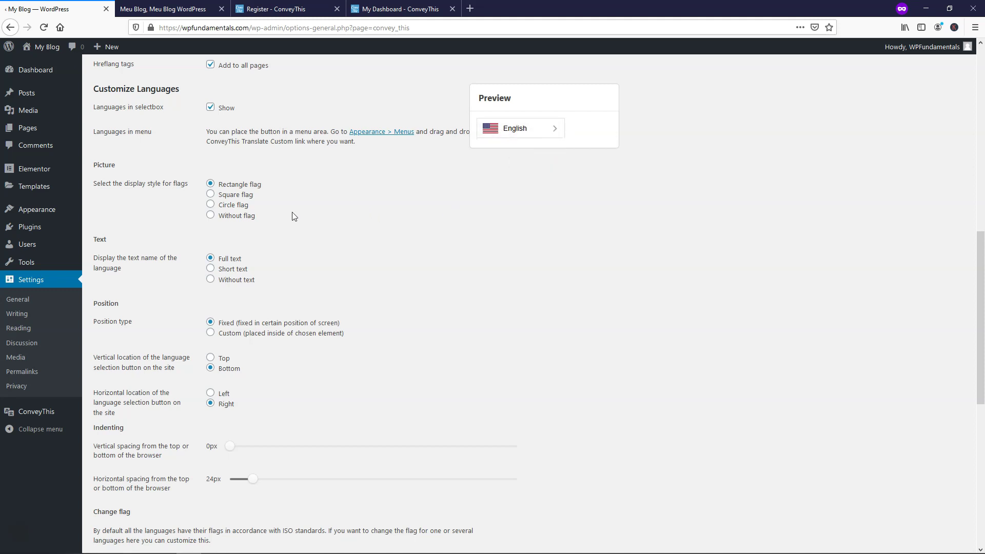
click(211, 216)
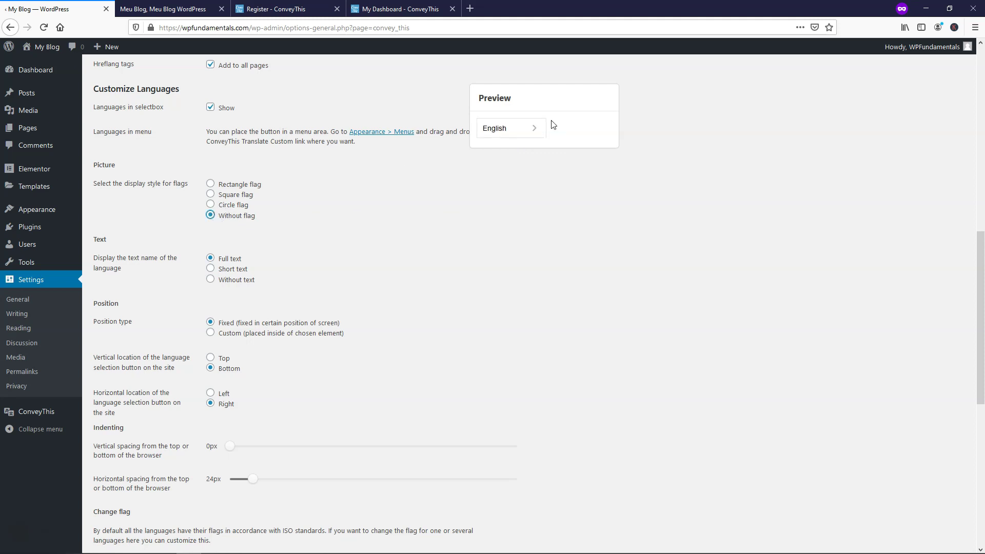
click(521, 129)
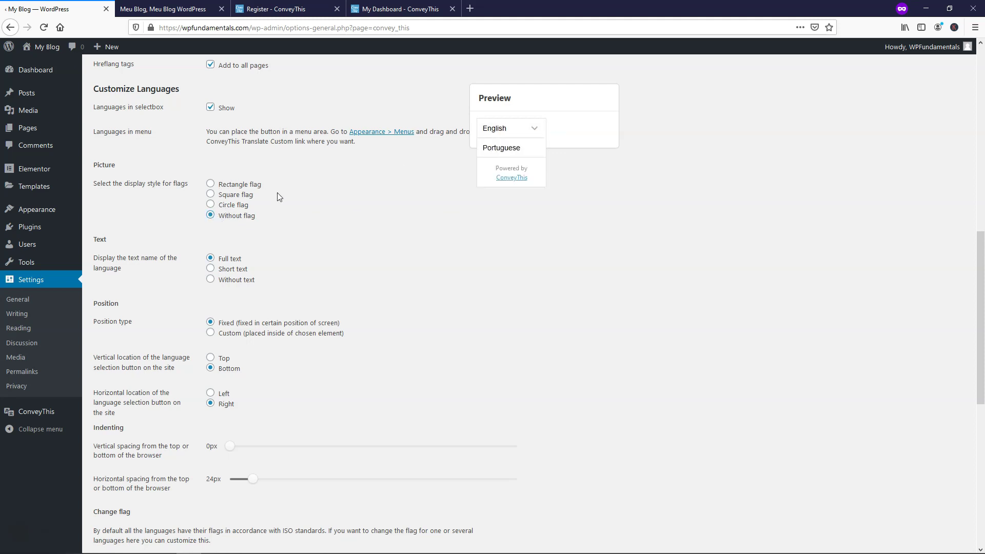
click(211, 184)
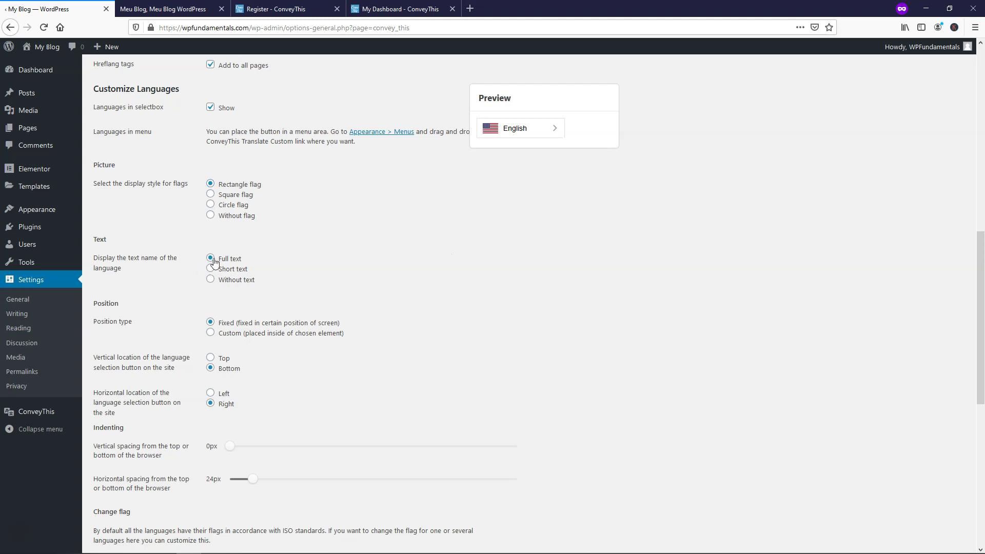
Step: Try the ENG code, flag-only and short label styles, then settle on the full language name
click(210, 269)
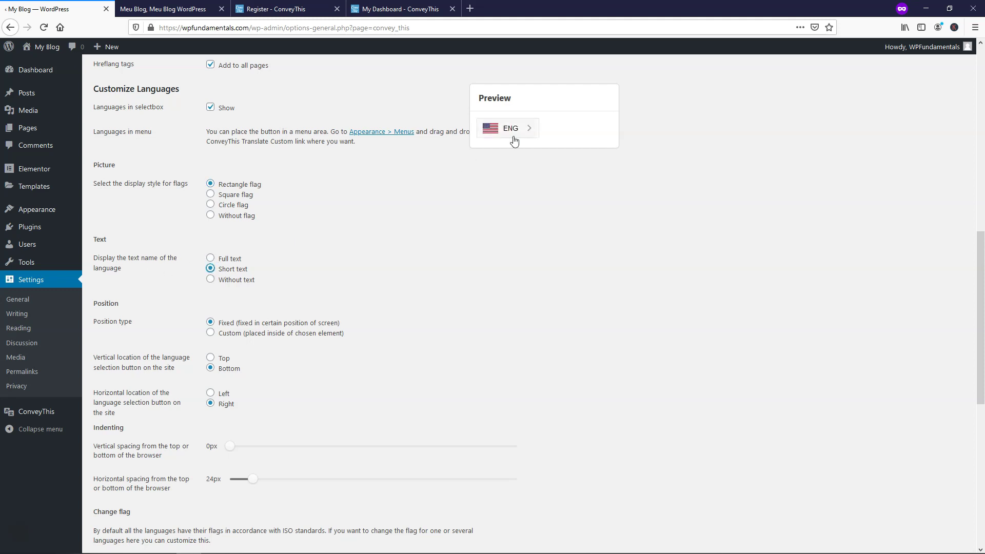
click(211, 279)
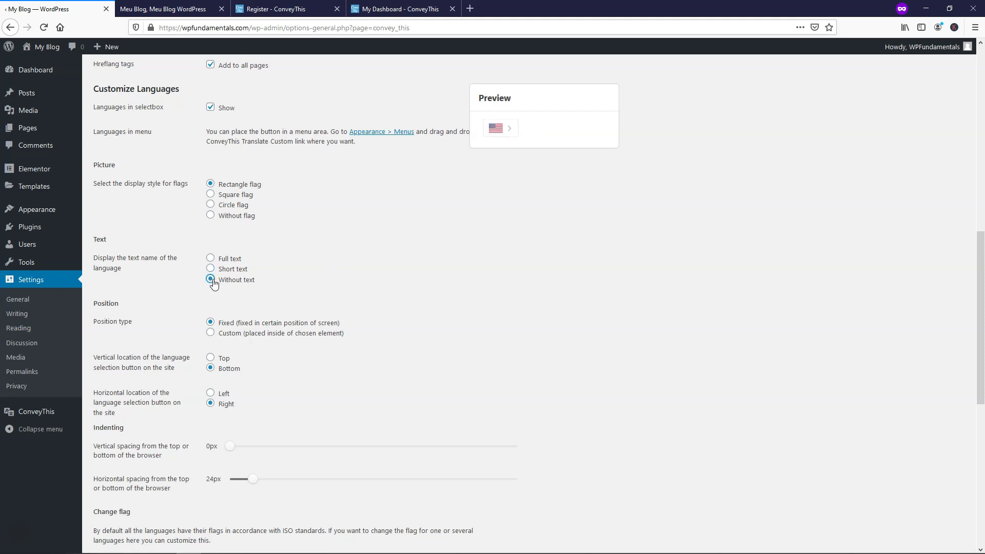
click(211, 269)
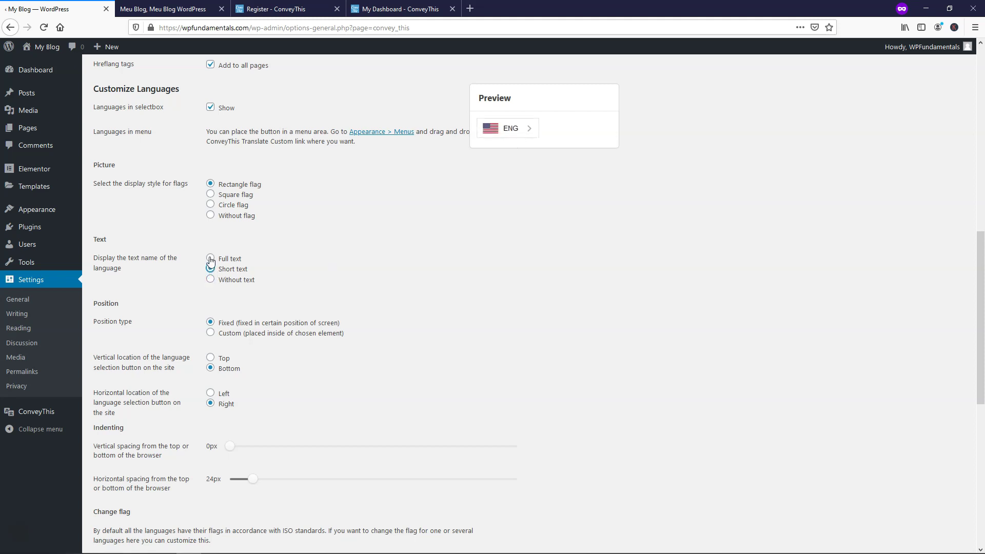
click(211, 258)
Step: Set the switcher's vertical location to Top and save the settings
click(211, 358)
scroll(391, 303, down, 7)
scroll(269, 374, down, 1)
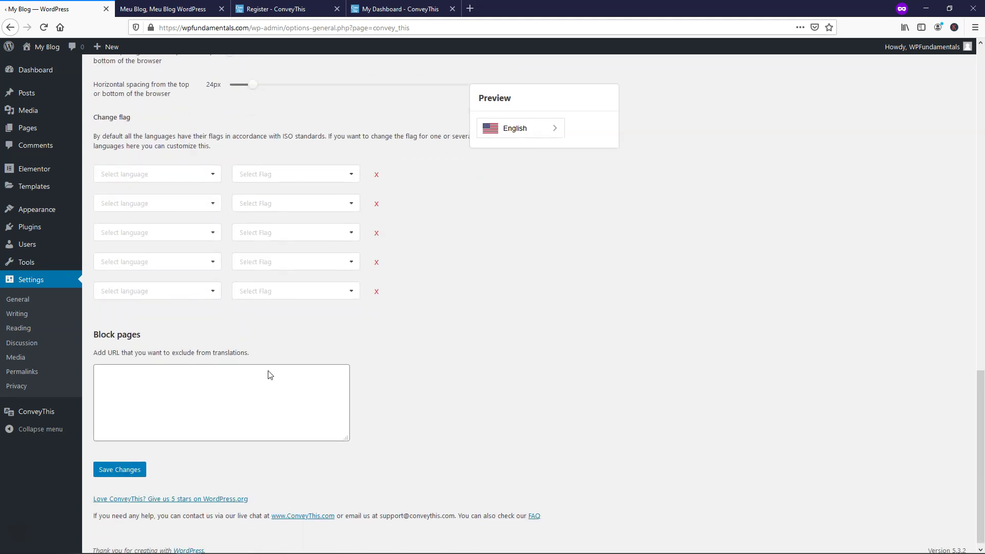
click(119, 464)
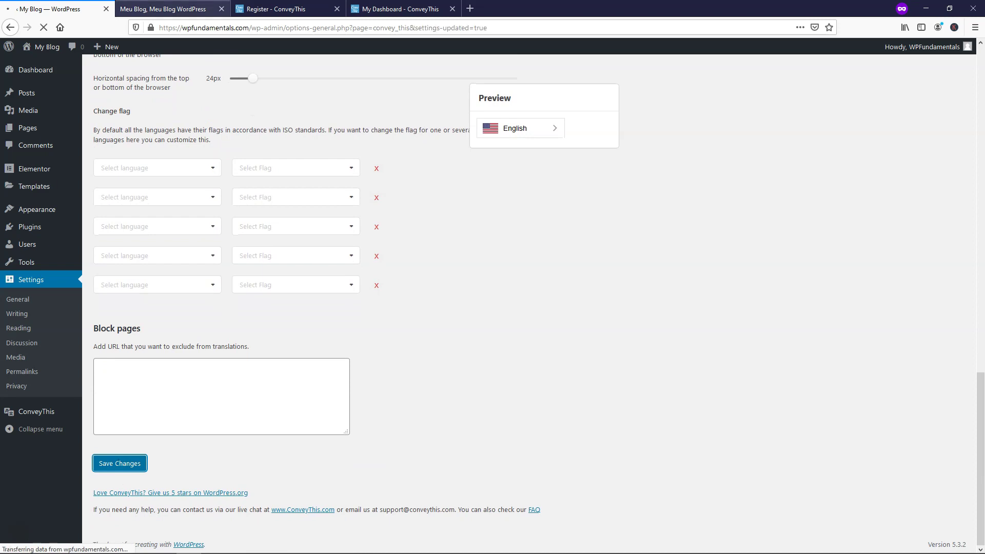
Step: Reload the Portuguese site and open the top-right language switcher to check it
click(163, 9)
click(45, 27)
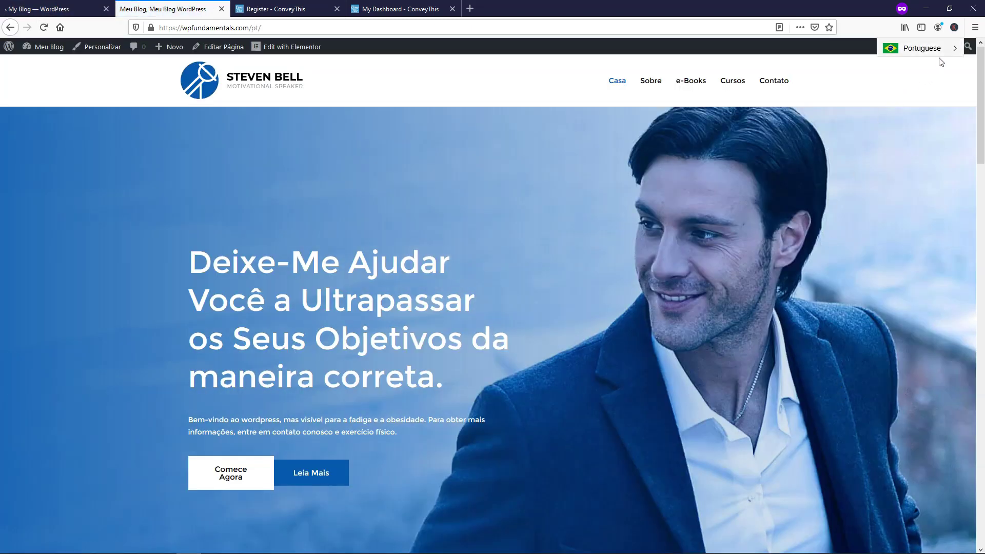
click(955, 50)
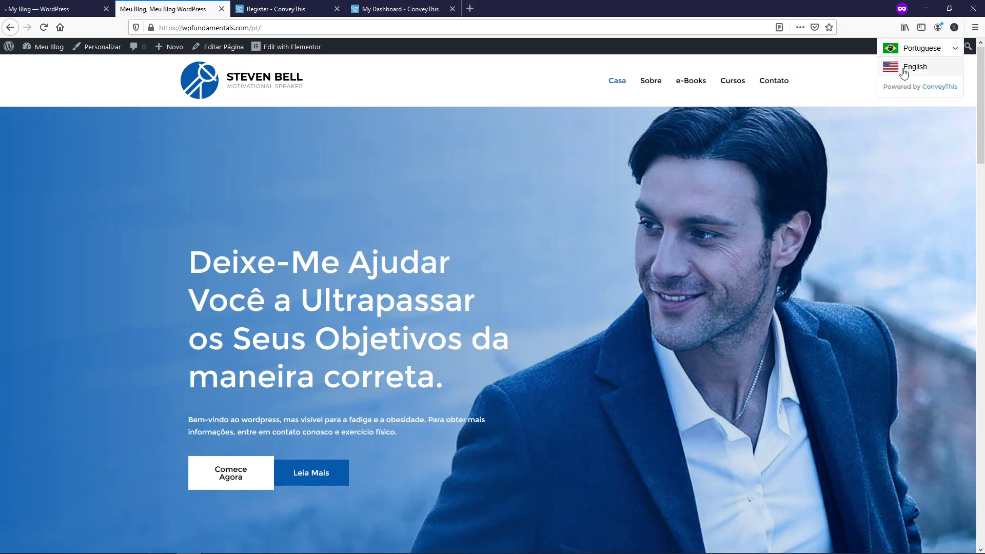
key(ctrl+Page_Up)
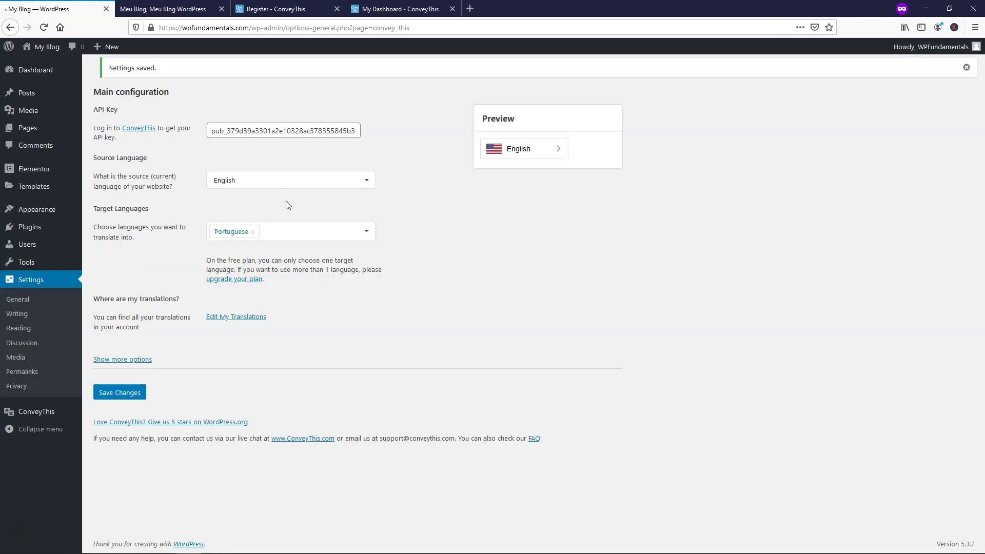
Step: Reveal the extra plugin options and set the switcher's vertical location back to Bottom
click(126, 360)
scroll(437, 340, down, 10)
scroll(438, 341, down, 2)
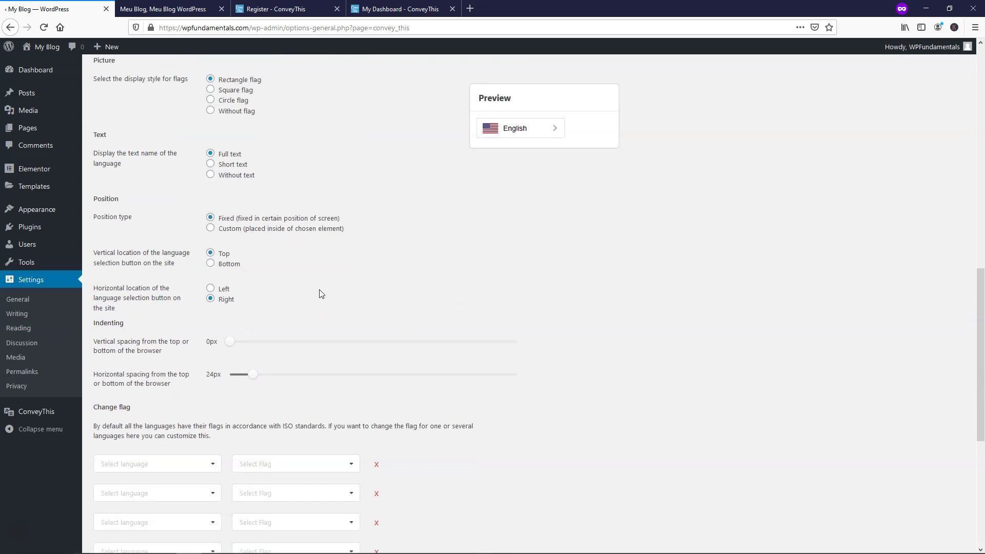
click(211, 264)
scroll(608, 284, down, 2)
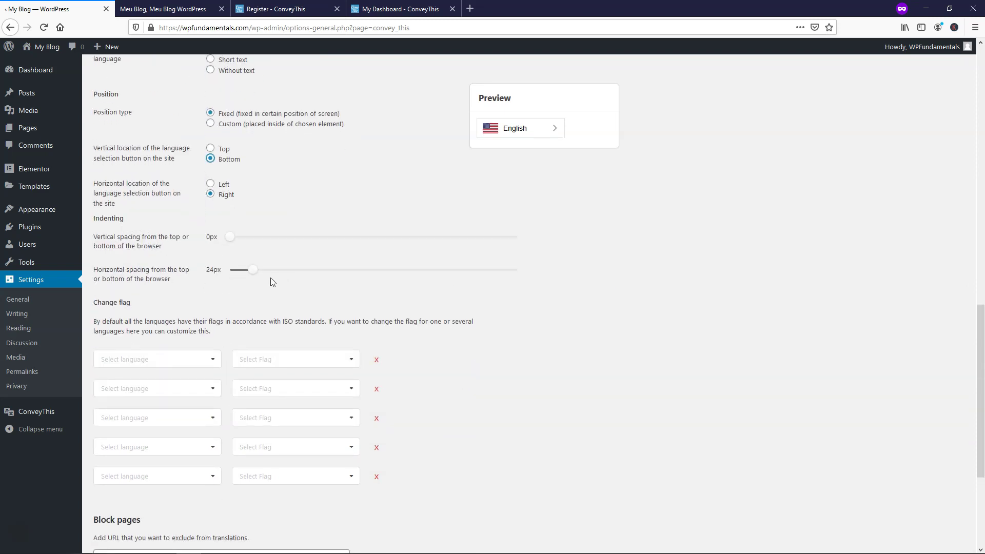
scroll(590, 297, down, 3)
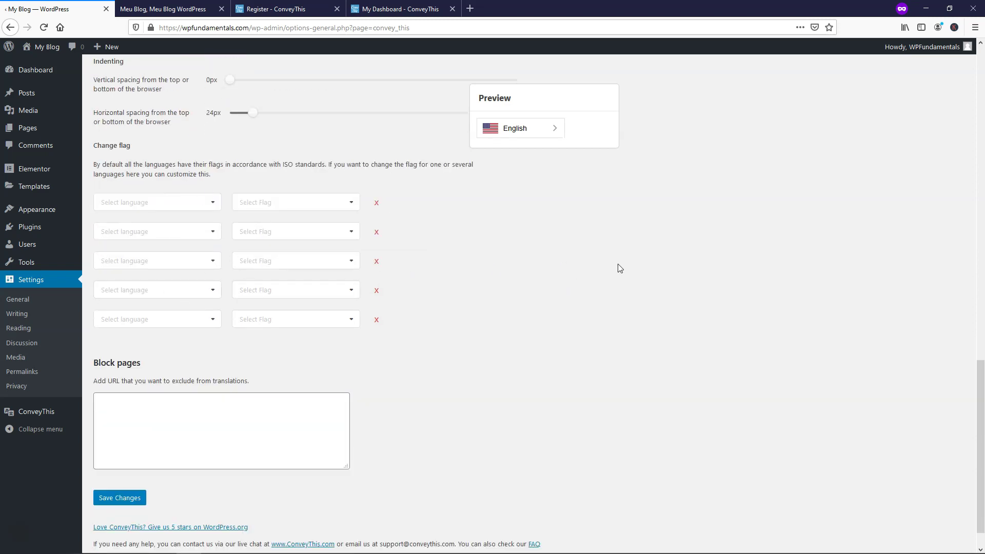
scroll(551, 309, up, 9)
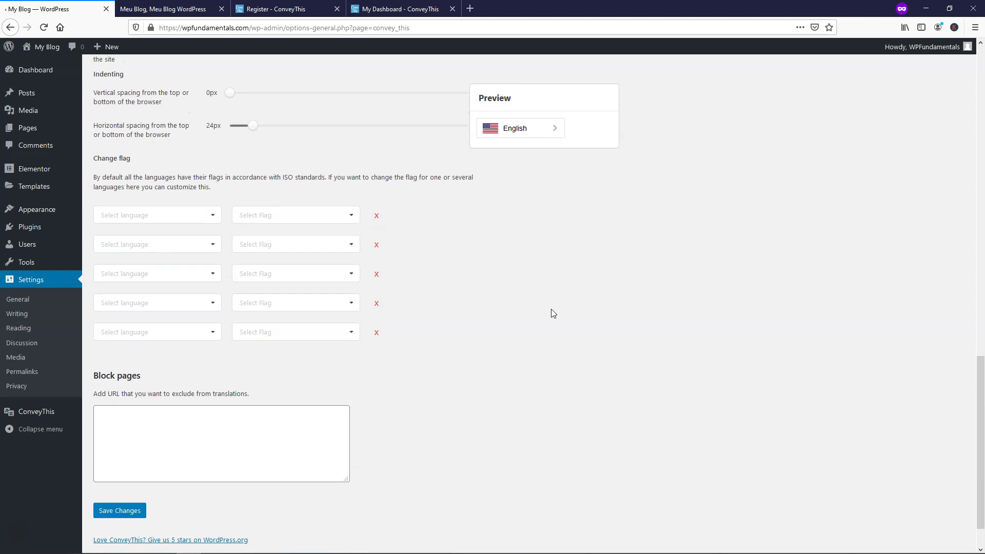
scroll(552, 311, up, 2)
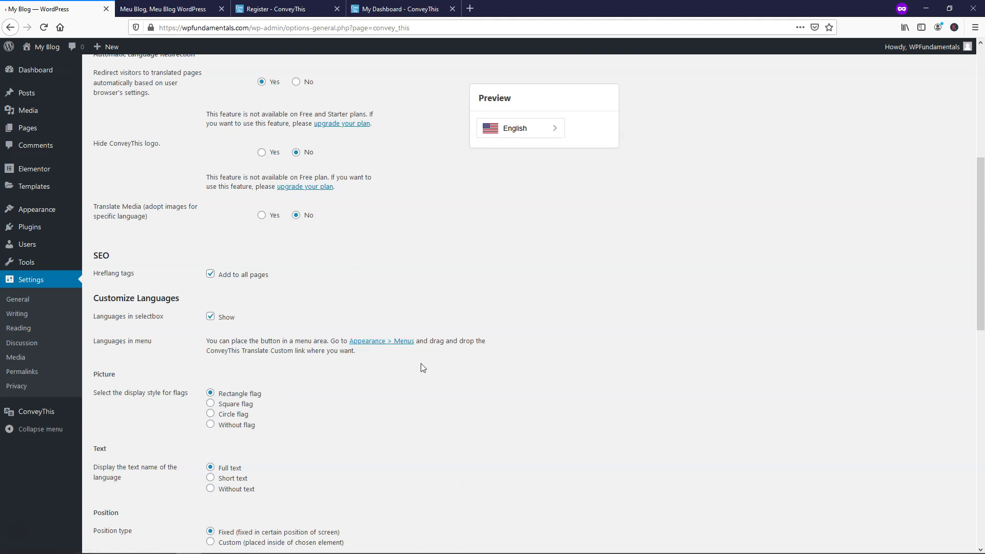
mouse_move(37, 210)
Step: Check the Portuguese site, then save the Bottom switcher position in the settings
click(170, 8)
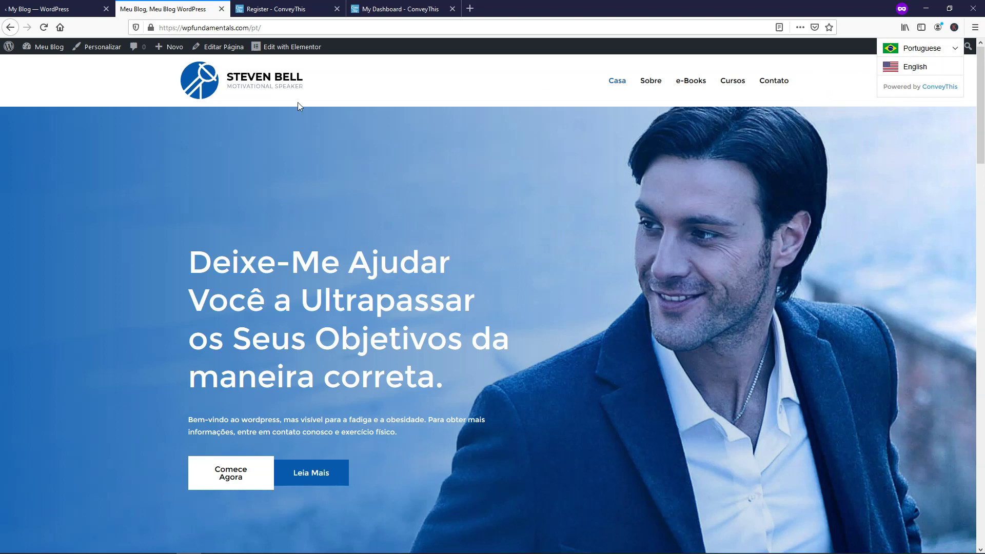
click(57, 9)
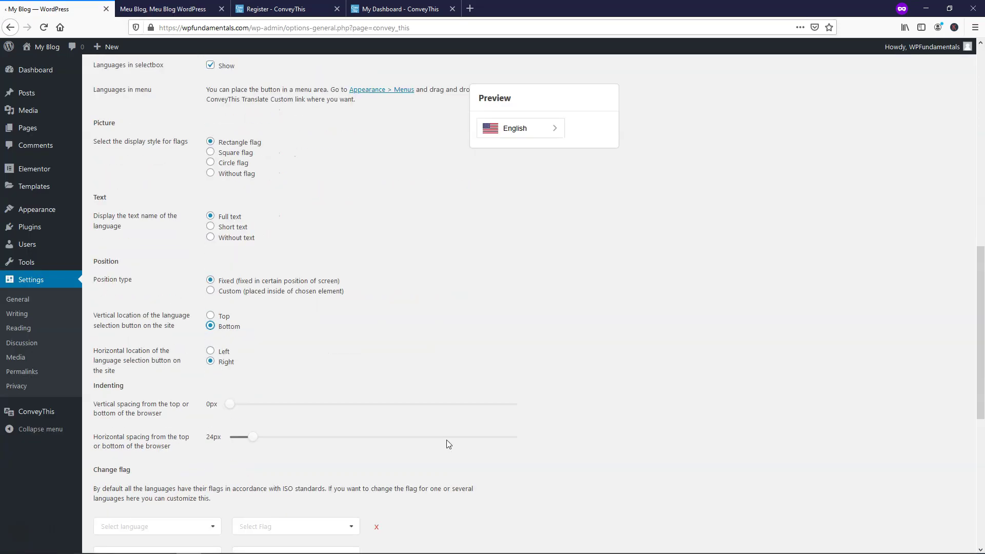
scroll(448, 444, down, 6)
click(132, 465)
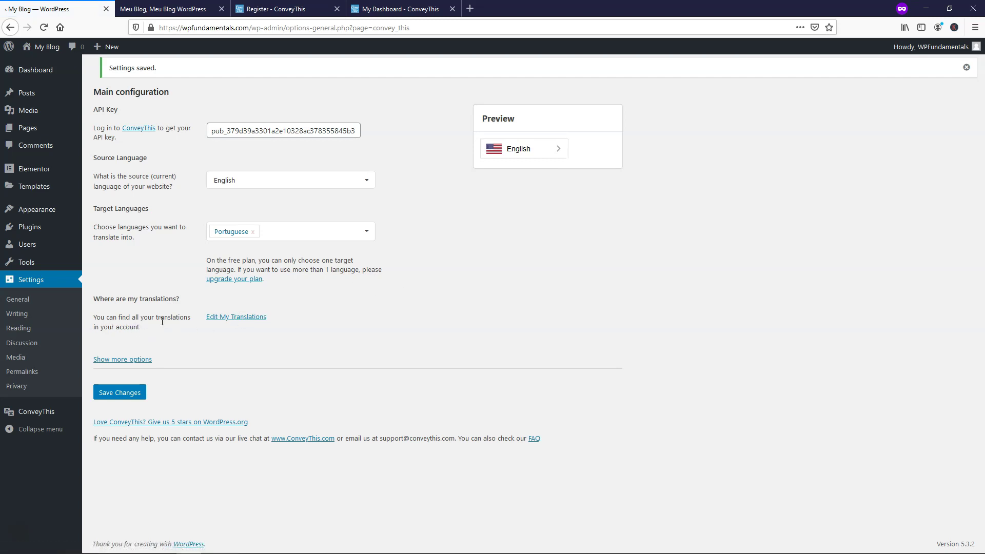
Step: Go to Edit My Translations and open My Translations for wpfundamentals.com
click(235, 319)
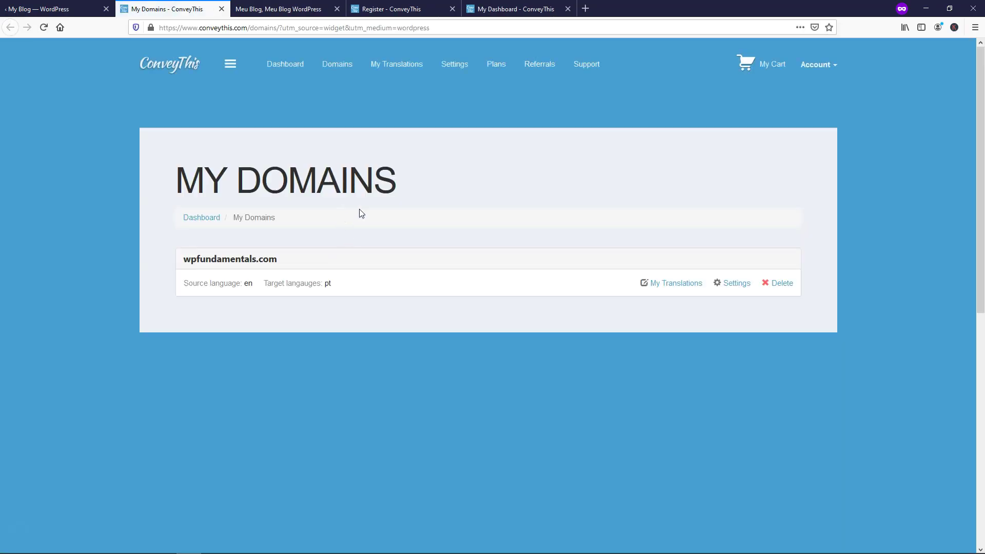
click(674, 288)
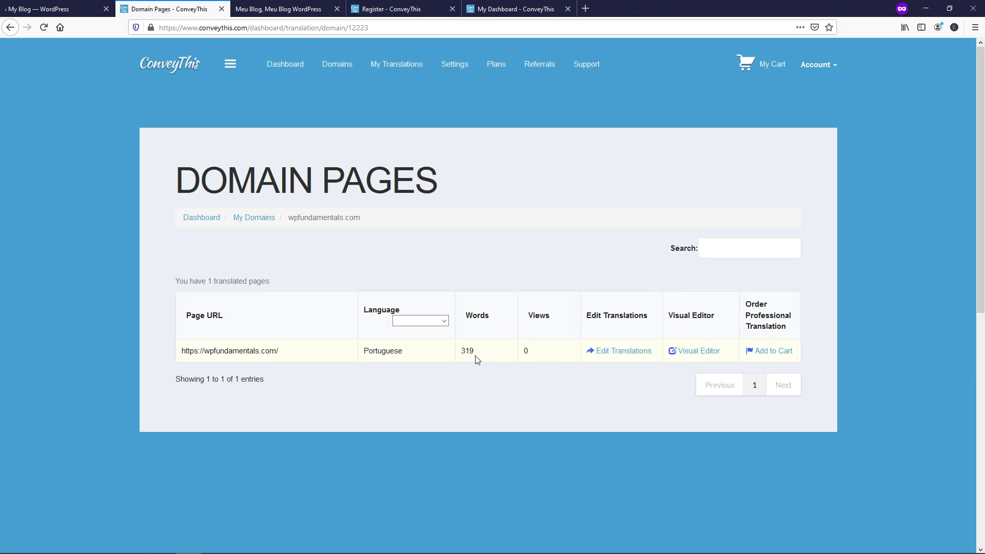
Step: Open Edit Translations for the home page and dismiss the guided tour
click(616, 356)
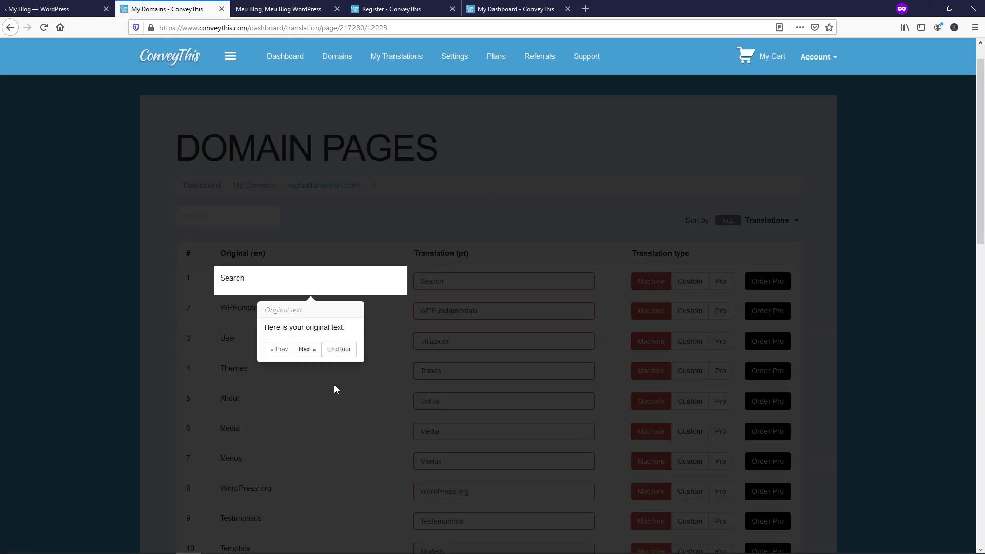
click(303, 349)
click(489, 351)
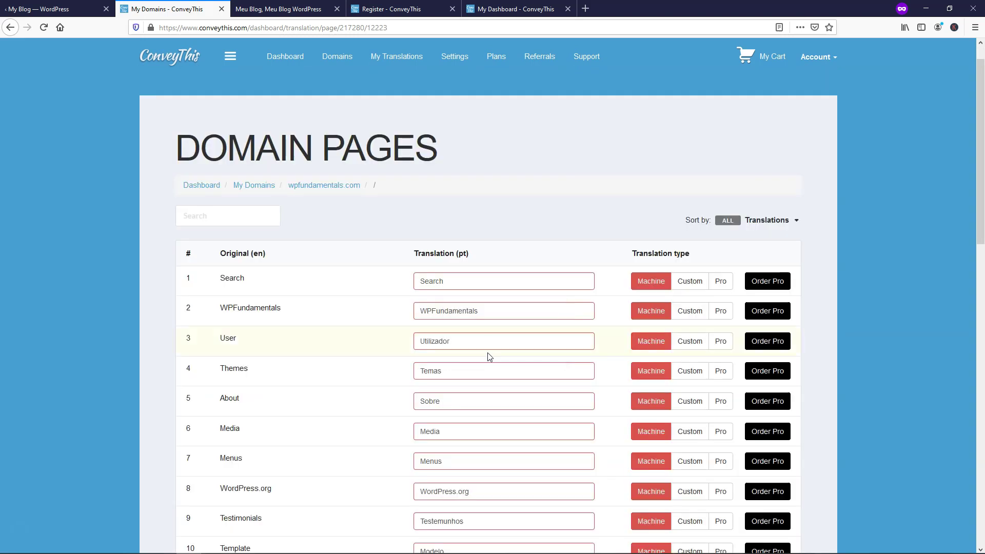
click(725, 359)
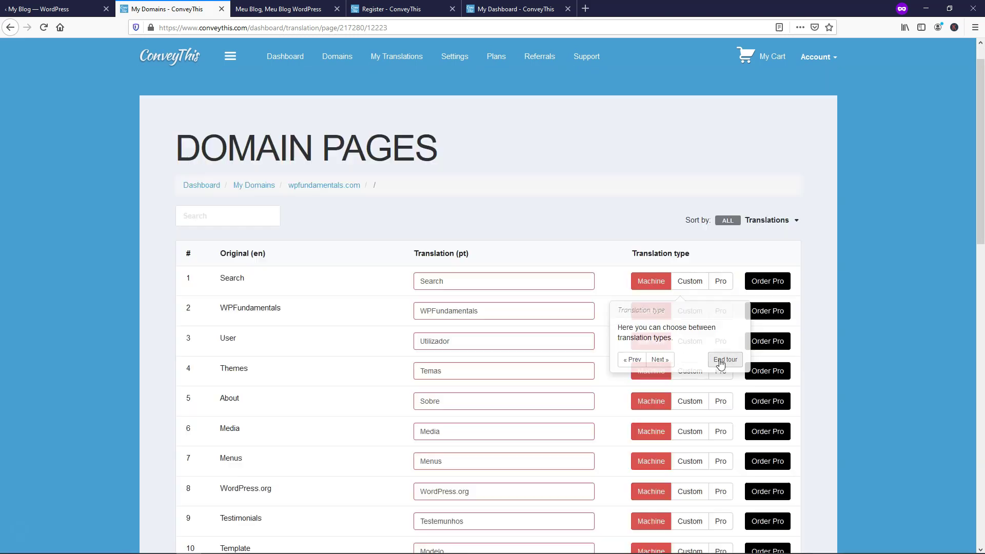
scroll(393, 280, down, 2)
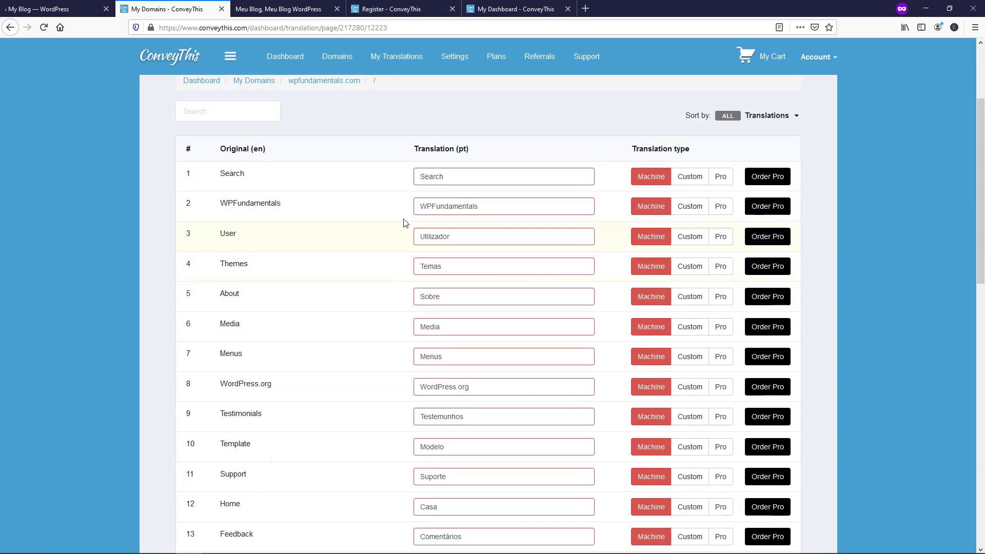
scroll(395, 252, down, 3)
scroll(390, 264, down, 3)
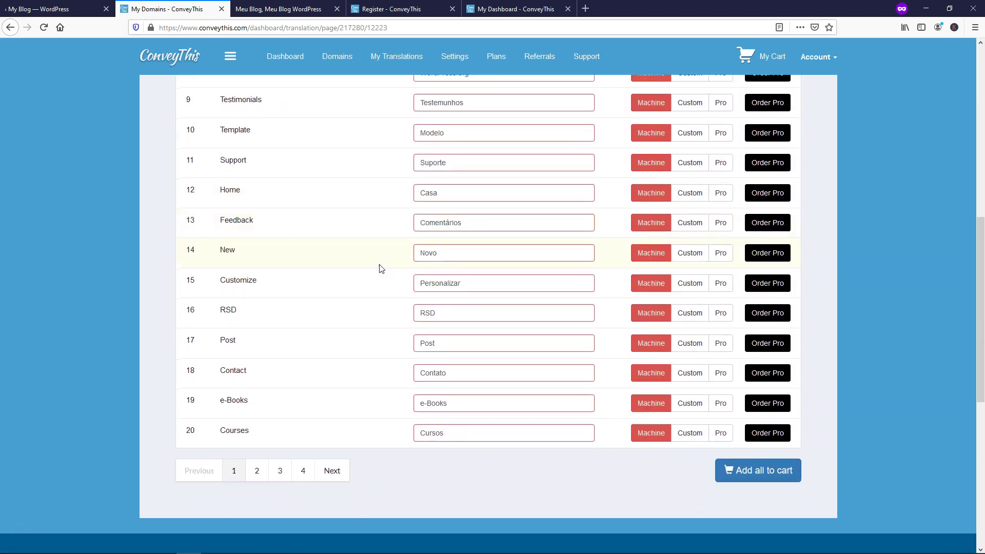
scroll(367, 288, up, 6)
scroll(369, 290, up, 3)
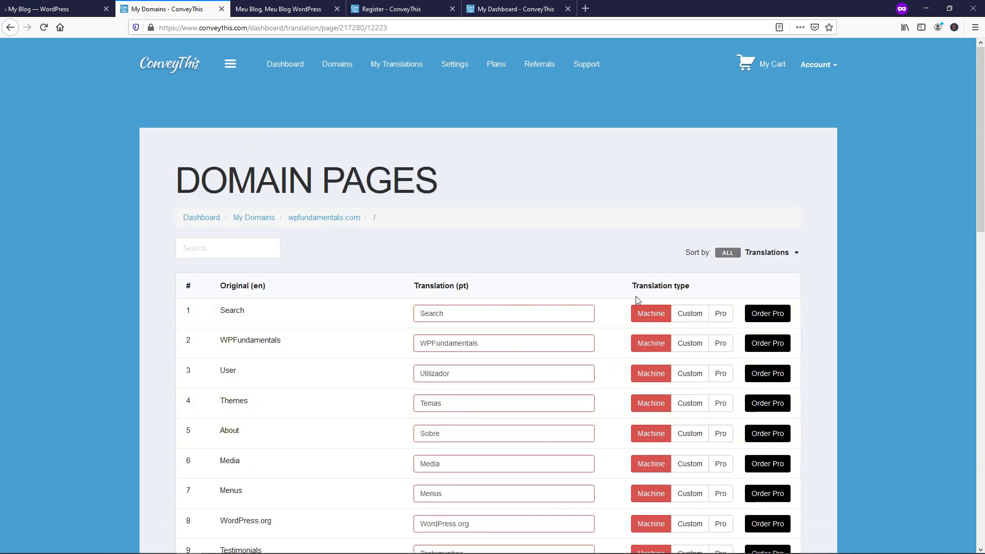
Step: Toggle the Search string between Custom, Machine and Pro, ending on Machine translation
click(683, 316)
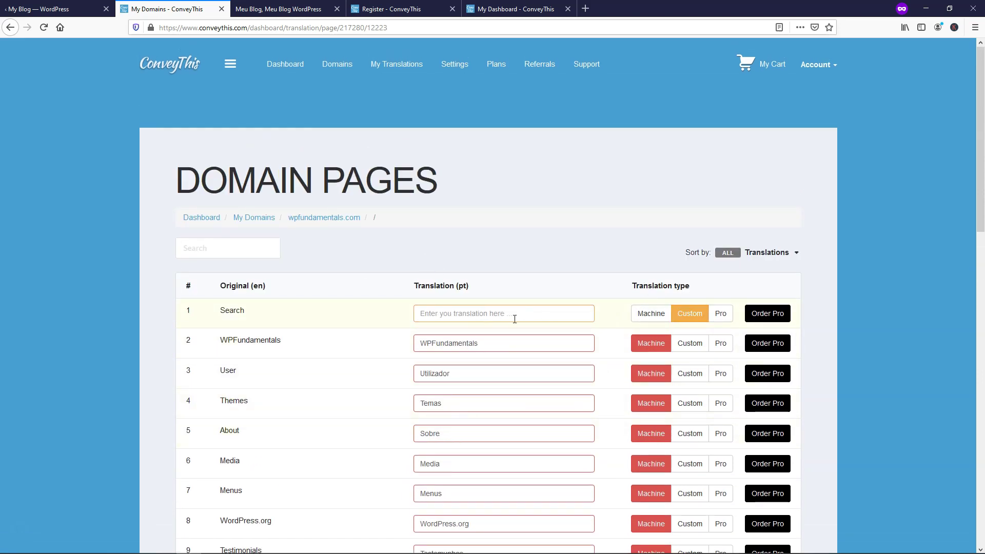
click(644, 319)
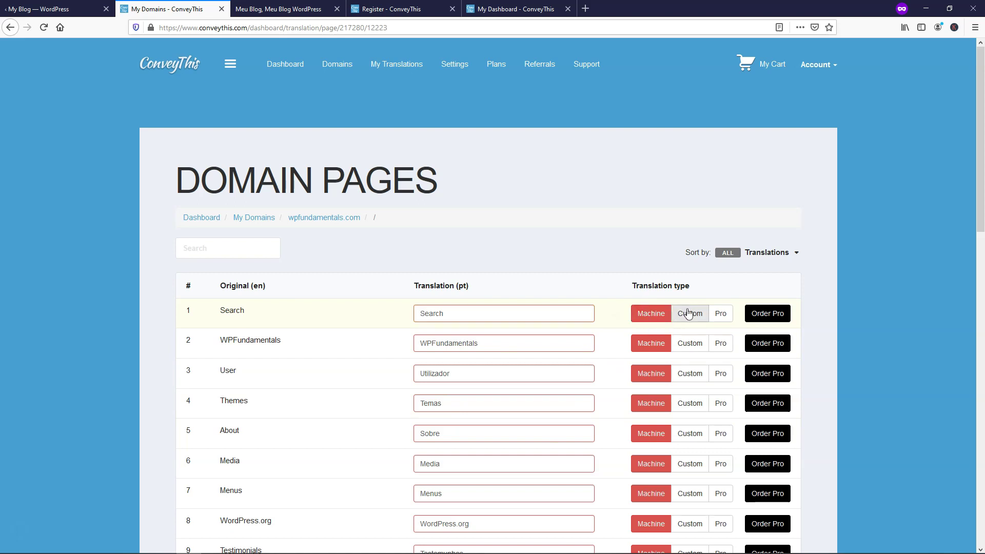
click(724, 317)
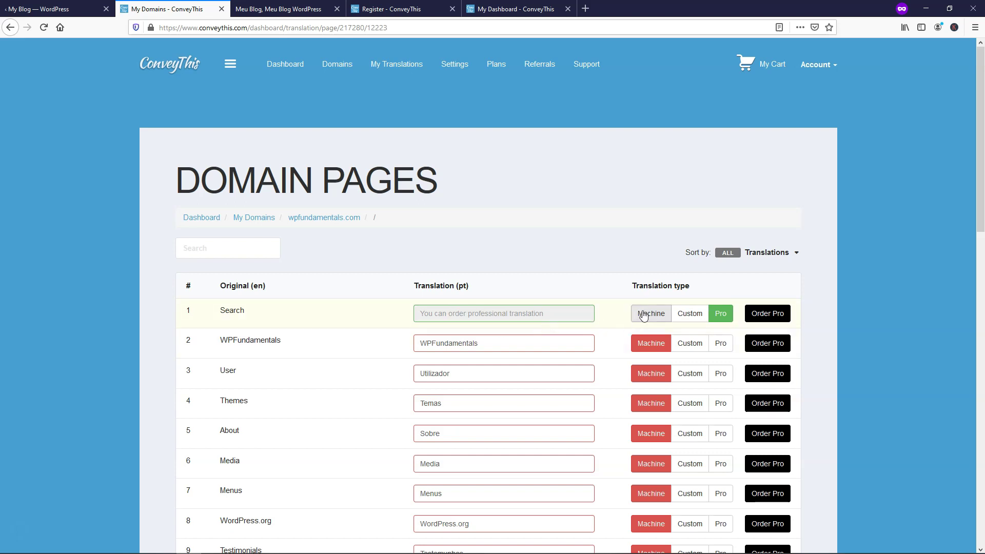
click(643, 315)
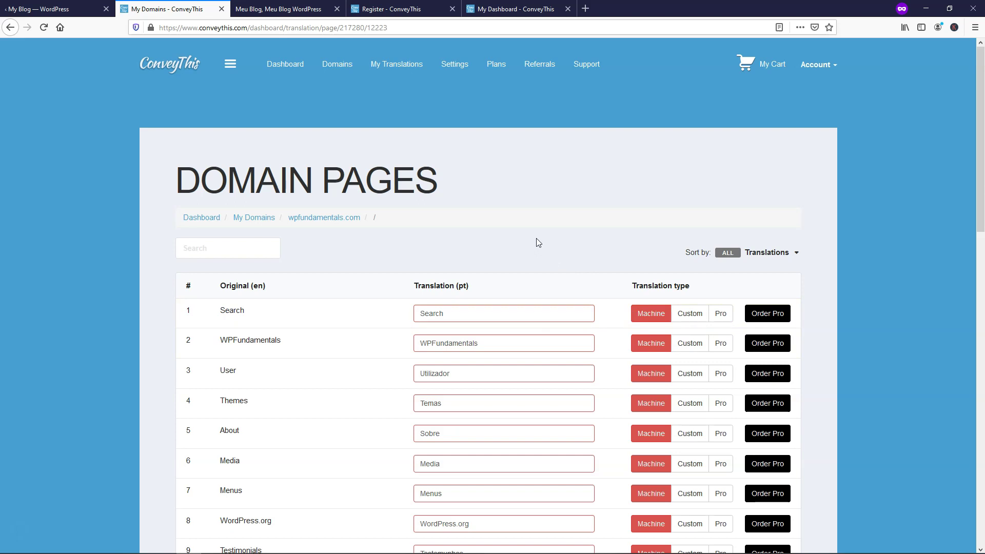
Step: Visit the account dashboard, then return to the wpfundamentals.com Domain Pages list
click(286, 64)
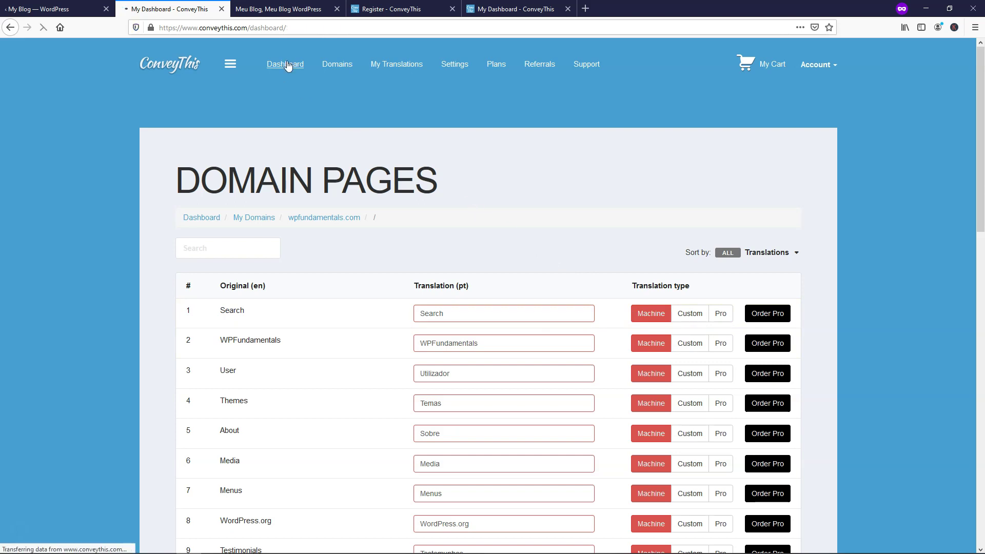
scroll(353, 258, down, 2)
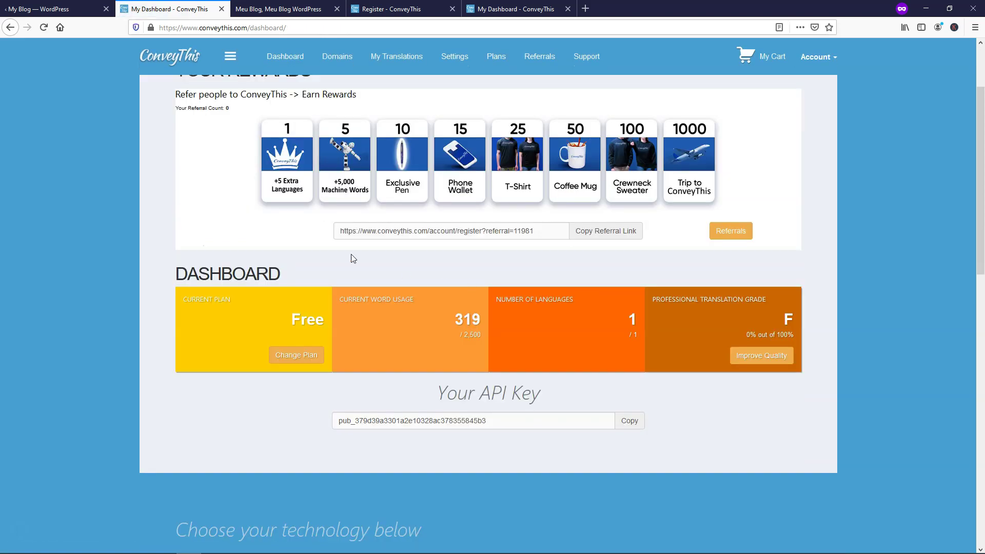
click(10, 28)
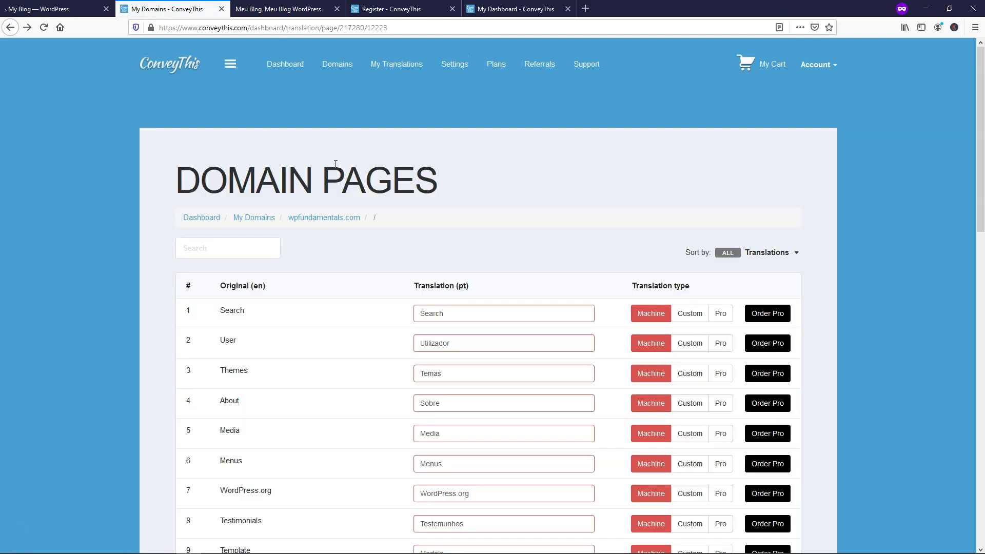
click(325, 219)
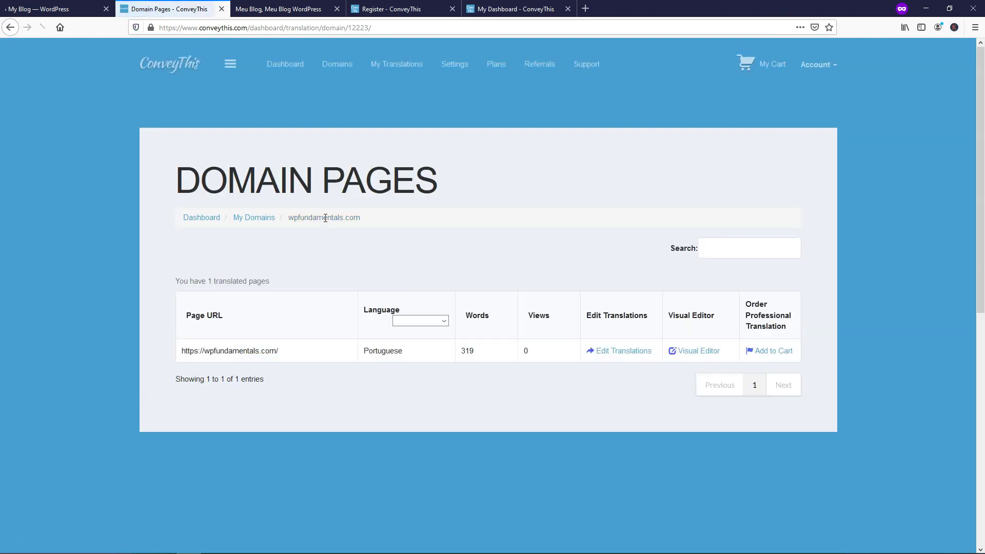